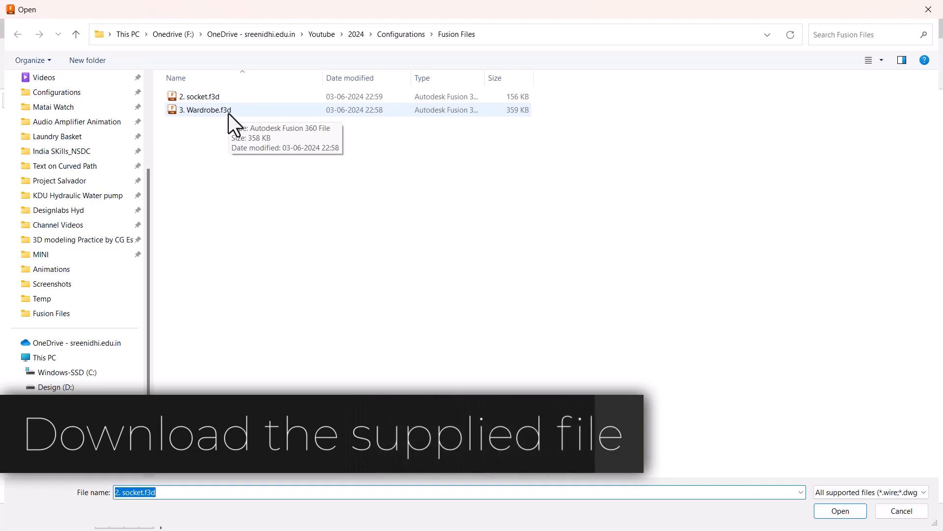
- Open the file 3. Wardrobe.f3d and make all of its sketches visible
{"action": "double_click", "coordinate": [228, 113]}
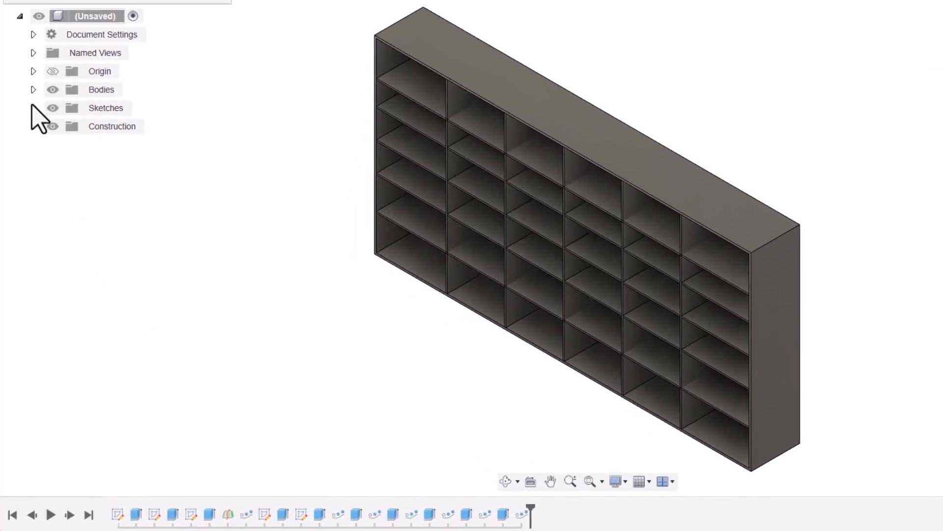
{"action": "left_click", "coordinate": [33, 107]}
{"action": "left_click", "coordinate": [67, 163]}
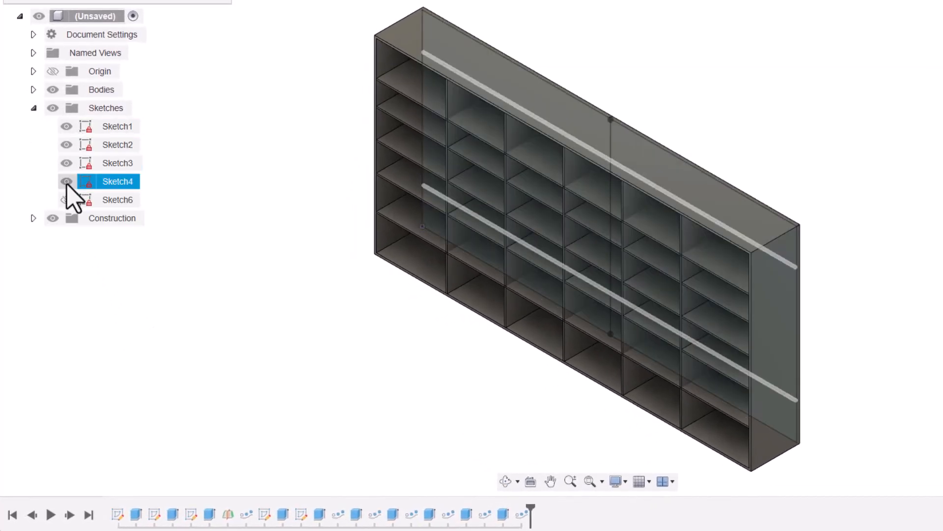
{"action": "left_click", "coordinate": [67, 182]}
{"action": "left_click", "coordinate": [67, 200]}
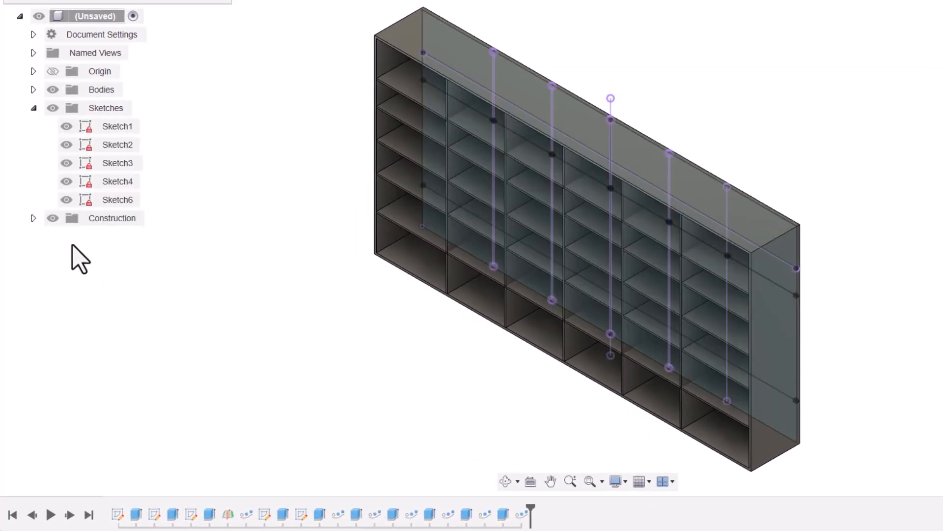
- Replay the timeline from the start to review how the outer frame, back panel and vertical dividers are built
{"action": "left_click", "coordinate": [14, 515]}
{"action": "left_click", "coordinate": [70, 515]}
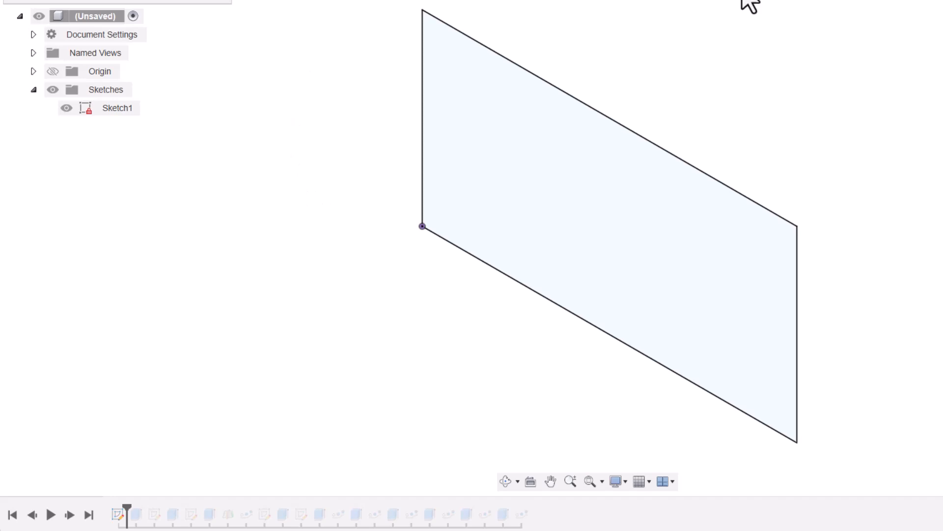
{"action": "left_click", "coordinate": [70, 515]}
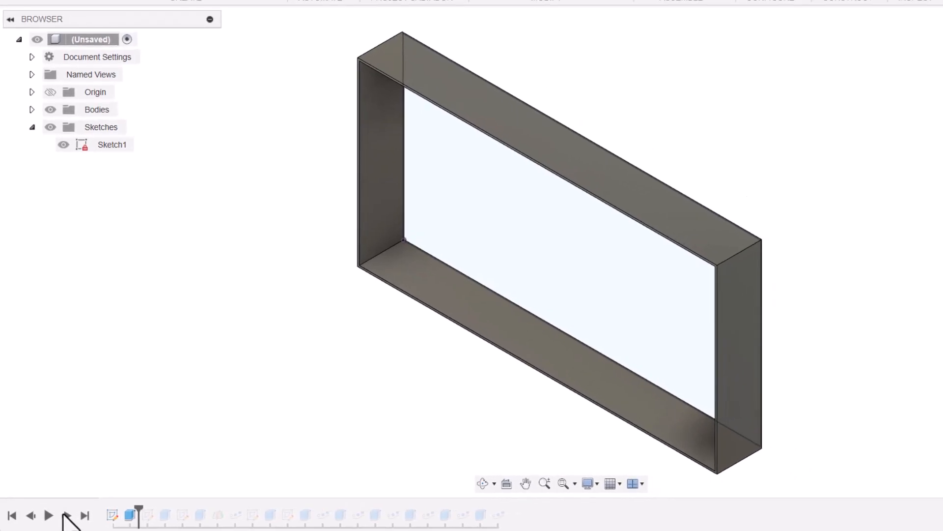
{"action": "left_click", "coordinate": [66, 515]}
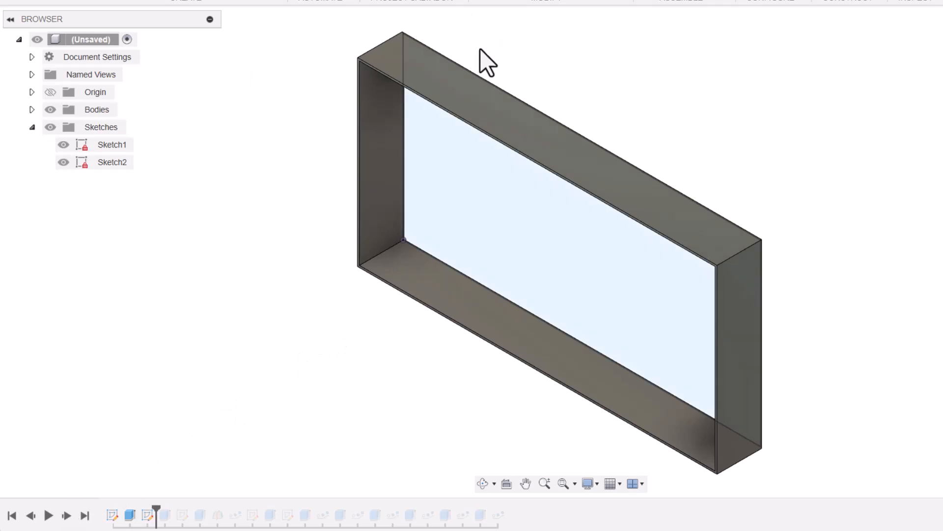
{"action": "left_click", "coordinate": [66, 515]}
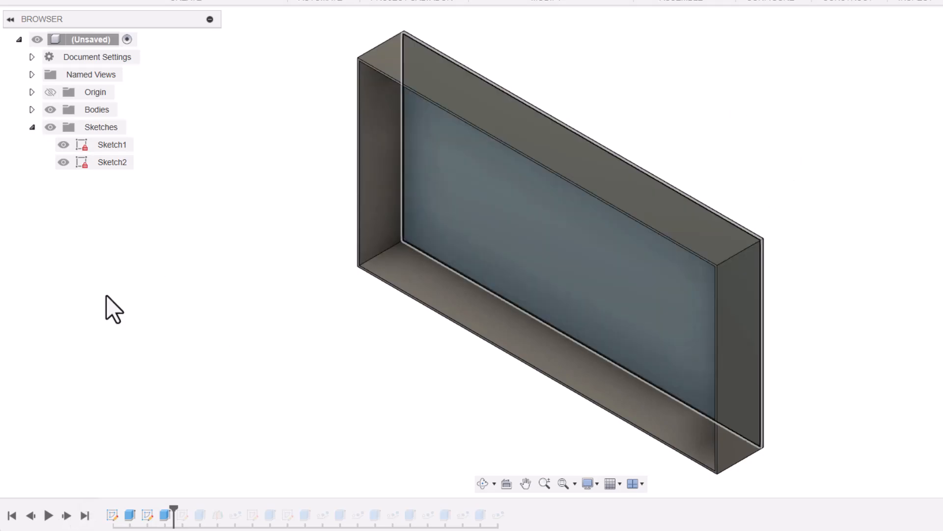
{"action": "left_click", "coordinate": [67, 515]}
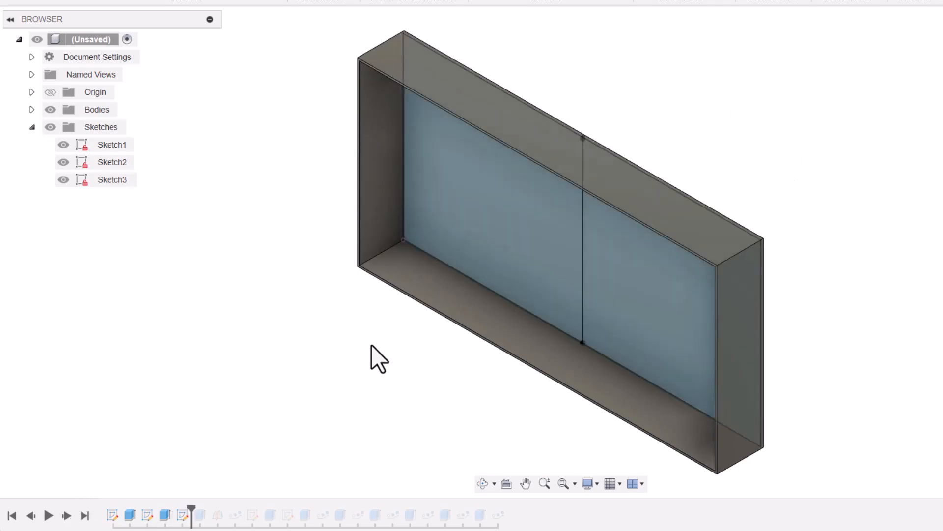
{"action": "left_click", "coordinate": [64, 514]}
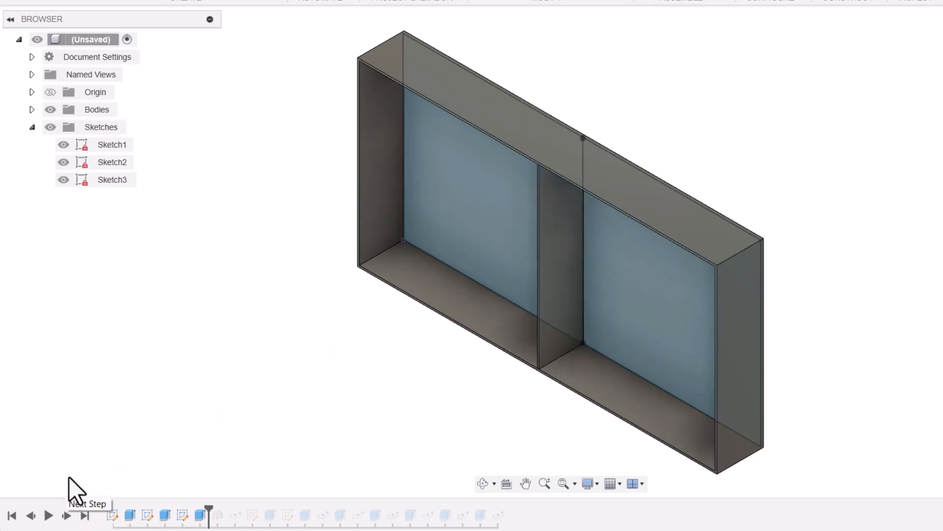
{"action": "left_click", "coordinate": [66, 515]}
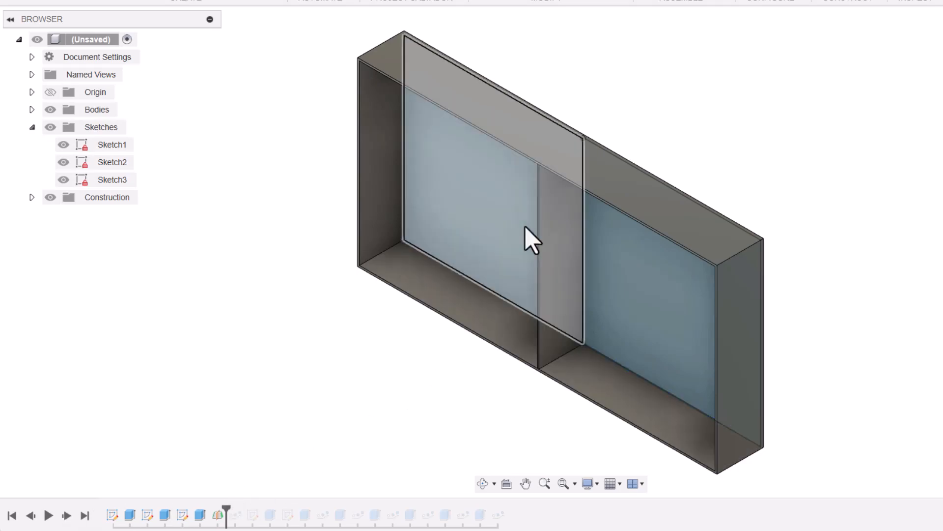
{"action": "left_click", "coordinate": [67, 515]}
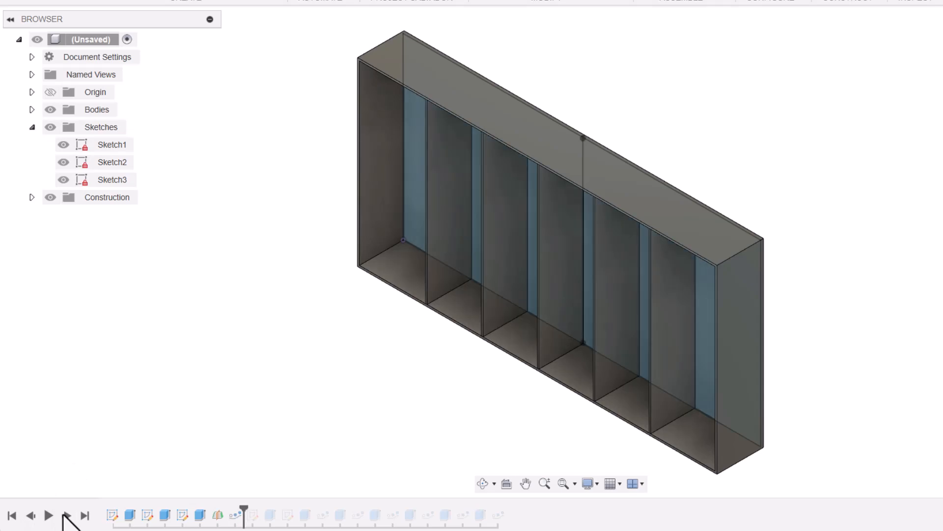
- Step through the shelf sketches and extrusions, and inspect the shelf features of the first two columns
{"action": "left_click", "coordinate": [66, 515]}
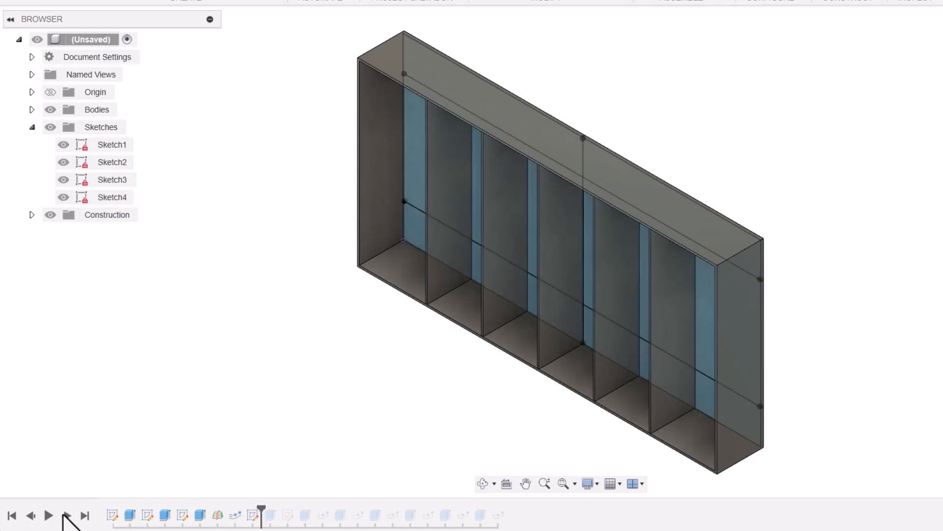
{"action": "left_click", "coordinate": [66, 515]}
{"action": "left_click", "coordinate": [66, 515]}
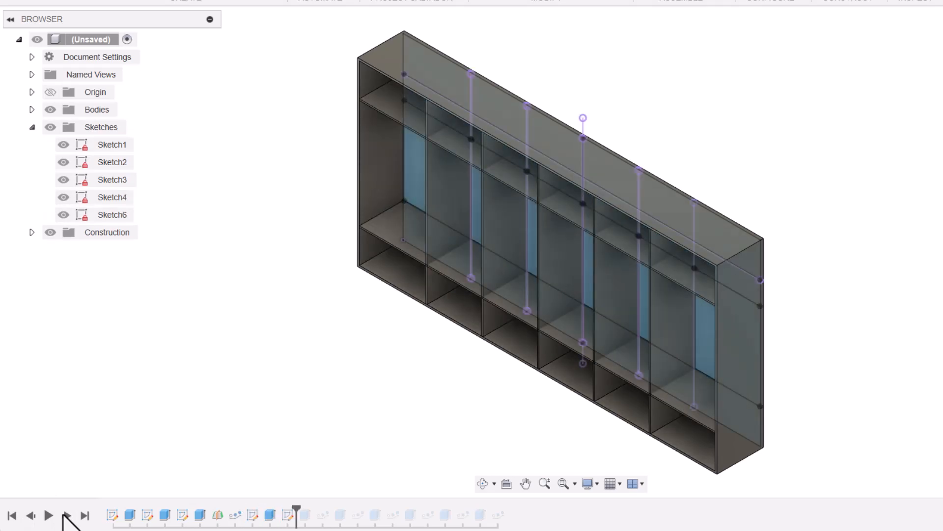
{"action": "left_click", "coordinate": [66, 515]}
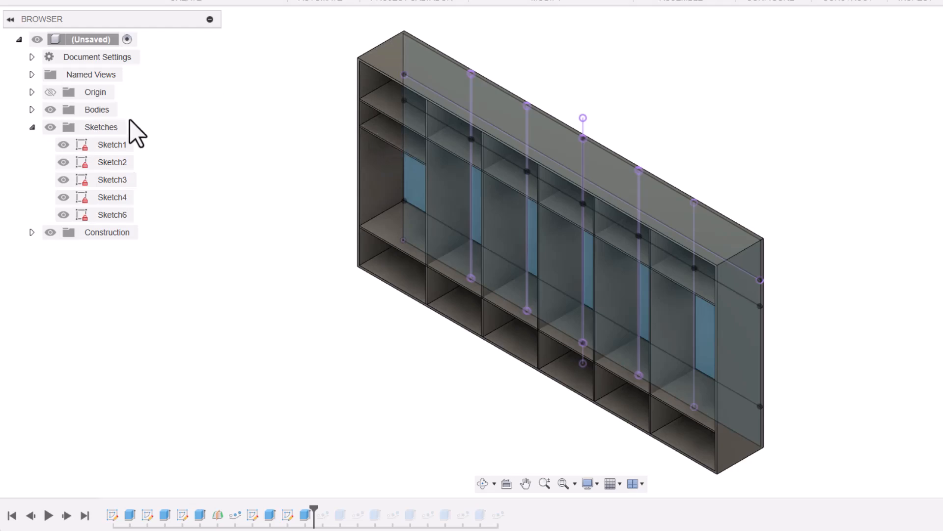
{"action": "left_click", "coordinate": [67, 515]}
{"action": "left_click", "coordinate": [66, 515]}
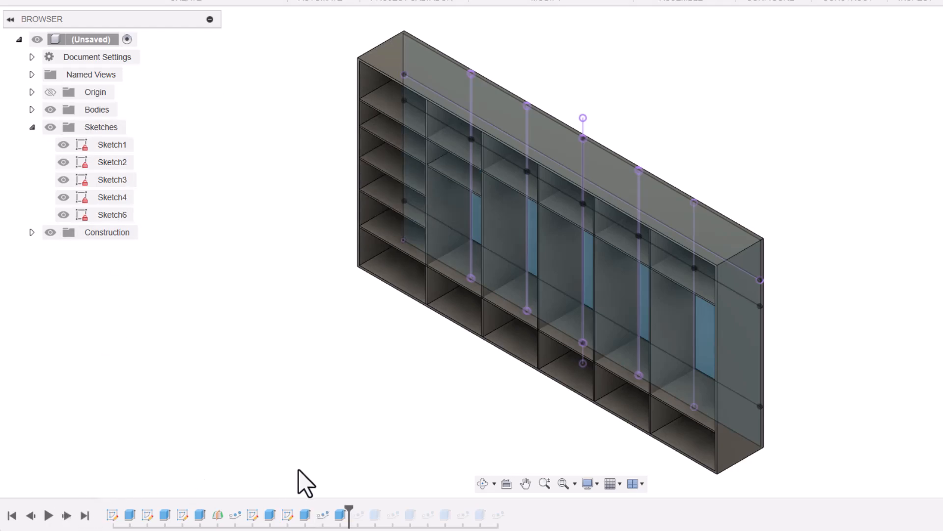
{"action": "left_click", "coordinate": [305, 515]}
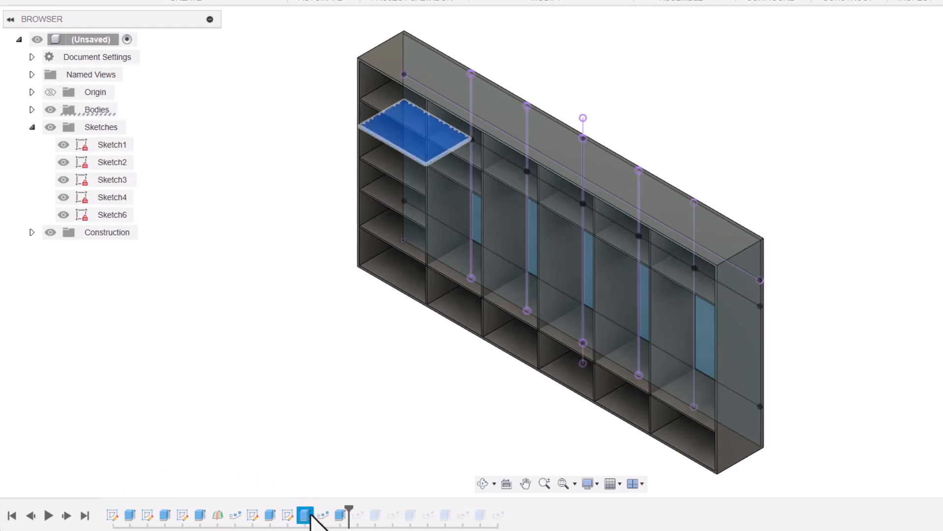
{"action": "left_click", "coordinate": [322, 516]}
{"action": "left_click", "coordinate": [340, 515]}
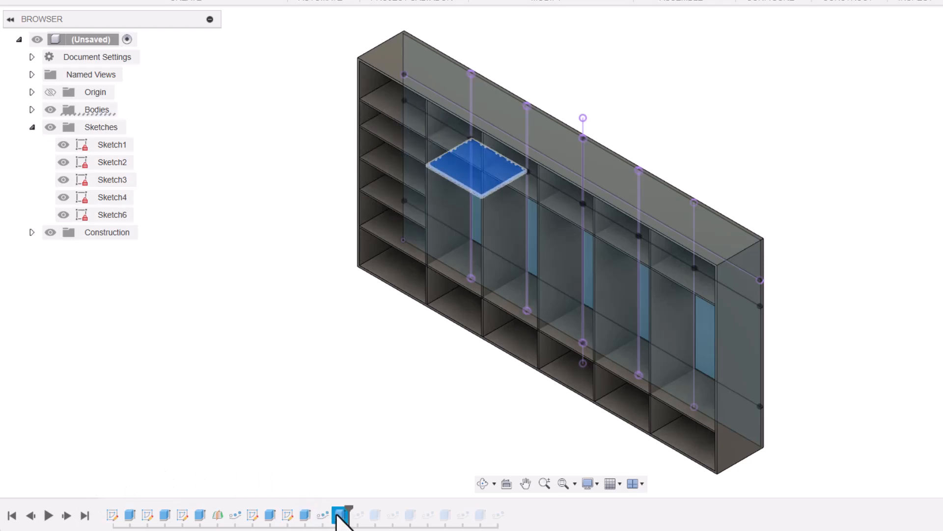
- Step through the remaining shelf extrusions and path patterns up to the end of the timeline
{"action": "left_click", "coordinate": [67, 515]}
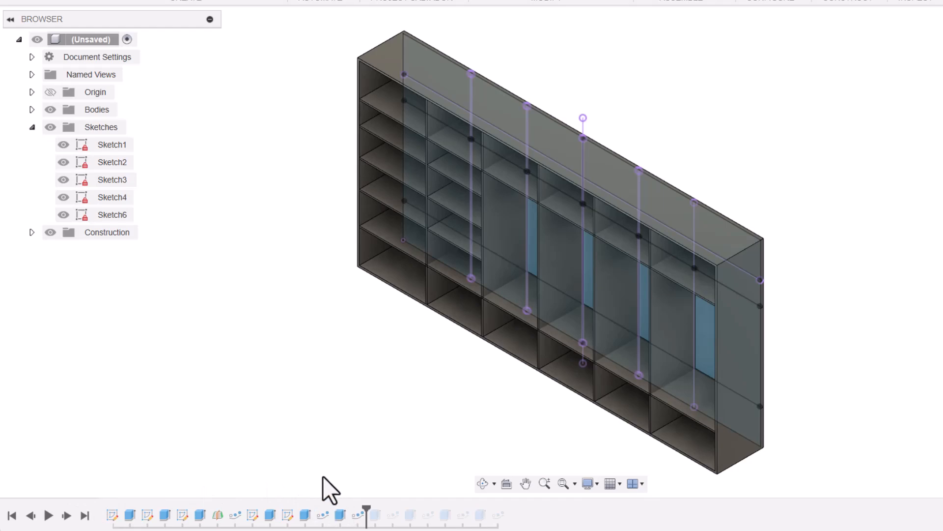
{"action": "left_click", "coordinate": [63, 516]}
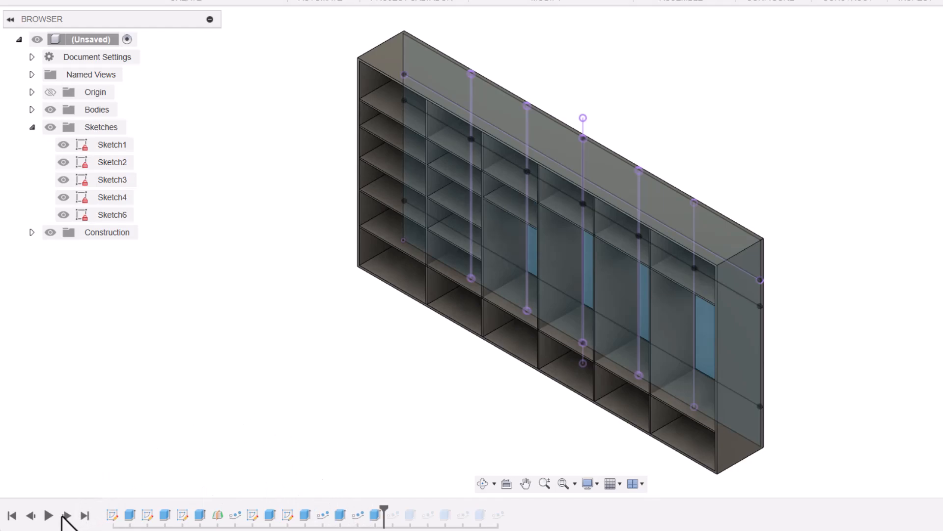
{"action": "left_click", "coordinate": [66, 516]}
{"action": "left_click", "coordinate": [66, 516]}
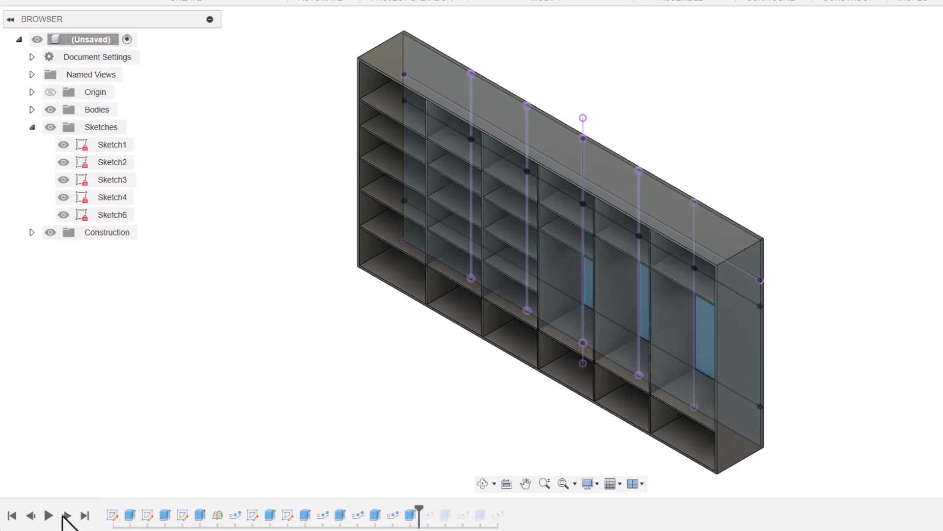
{"action": "left_click", "coordinate": [66, 515]}
{"action": "left_click", "coordinate": [66, 516]}
{"action": "left_click", "coordinate": [66, 516]}
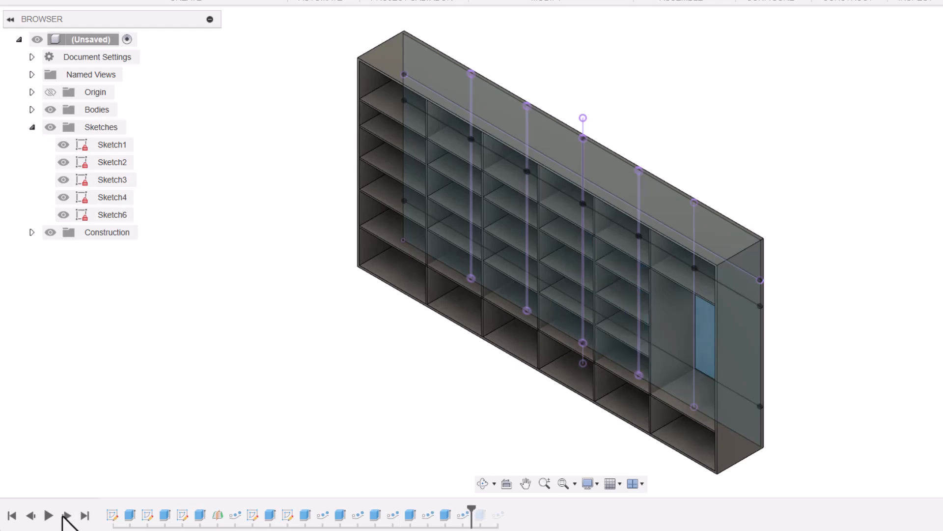
{"action": "left_click", "coordinate": [64, 515]}
{"action": "left_click", "coordinate": [64, 516]}
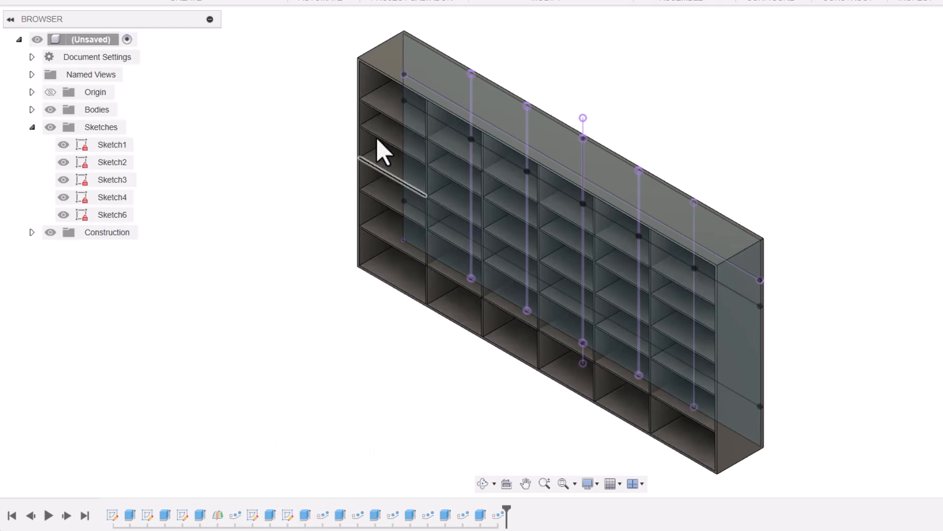
- Hide all sketches from Sketch1 to Sketch6 and collapse the sketches folder
{"action": "left_click", "coordinate": [69, 143]}
{"action": "key", "text": "v"}
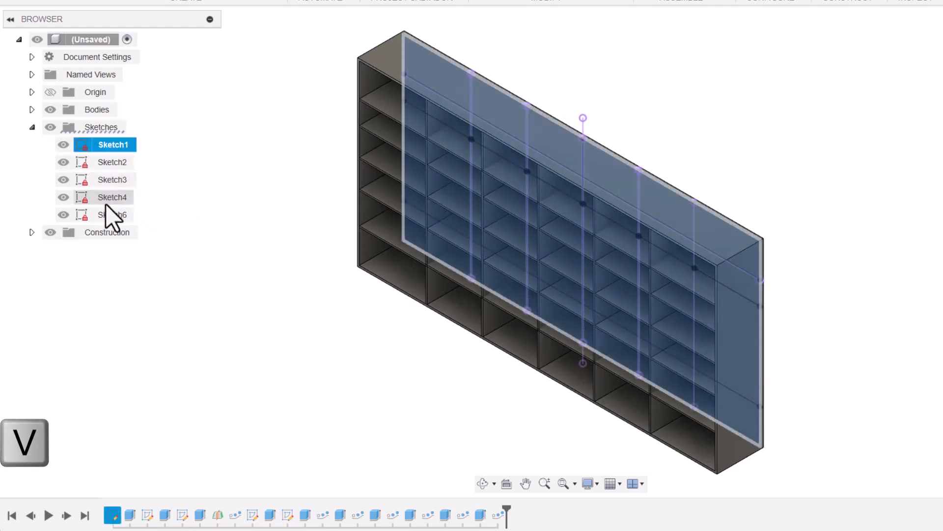
{"action": "left_click", "coordinate": [113, 215], "text": "shift"}
{"action": "key", "text": "v"}
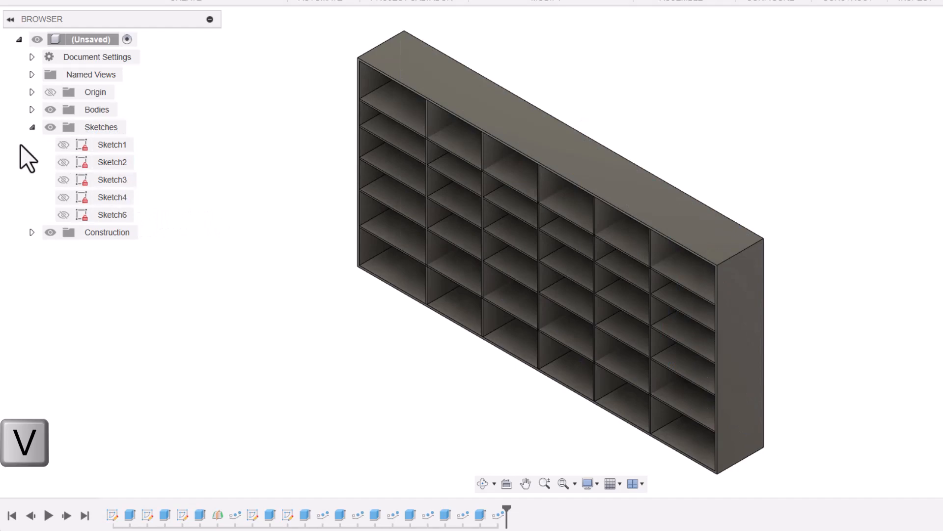
{"action": "left_click", "coordinate": [32, 128]}
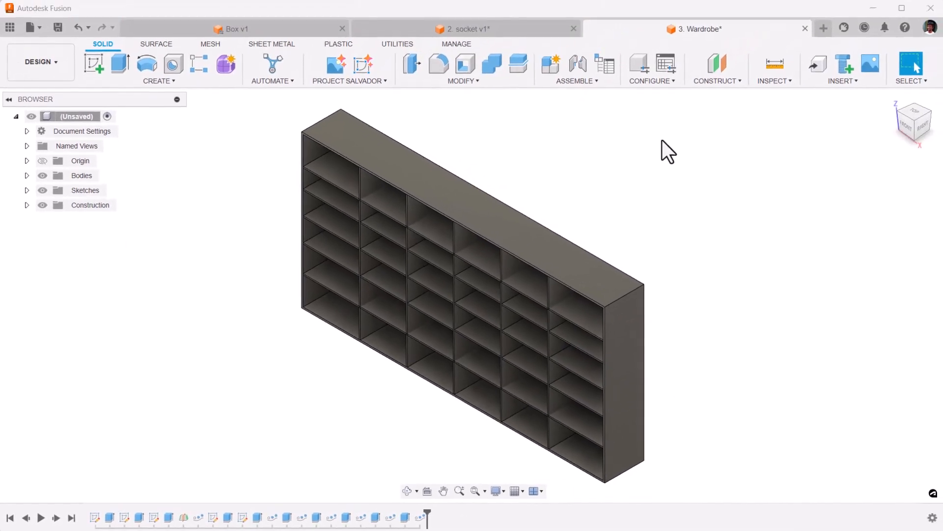
- Turn the wardrobe into a configured design, dismiss the introduction and collapse the browser beside the configuration table
{"action": "left_click", "coordinate": [640, 62]}
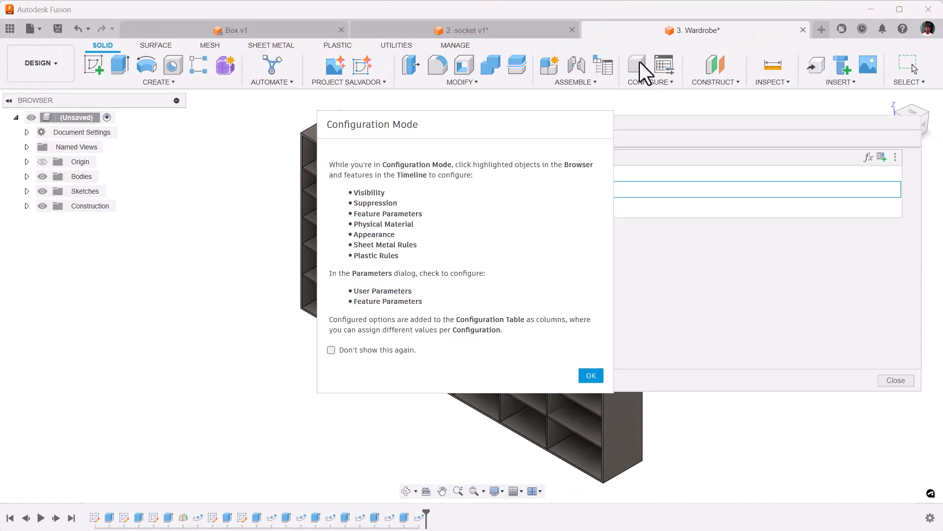
{"action": "left_click", "coordinate": [590, 376]}
{"action": "middle_click_drag", "start_coordinate": [460, 134], "coordinate": [288, 121]}
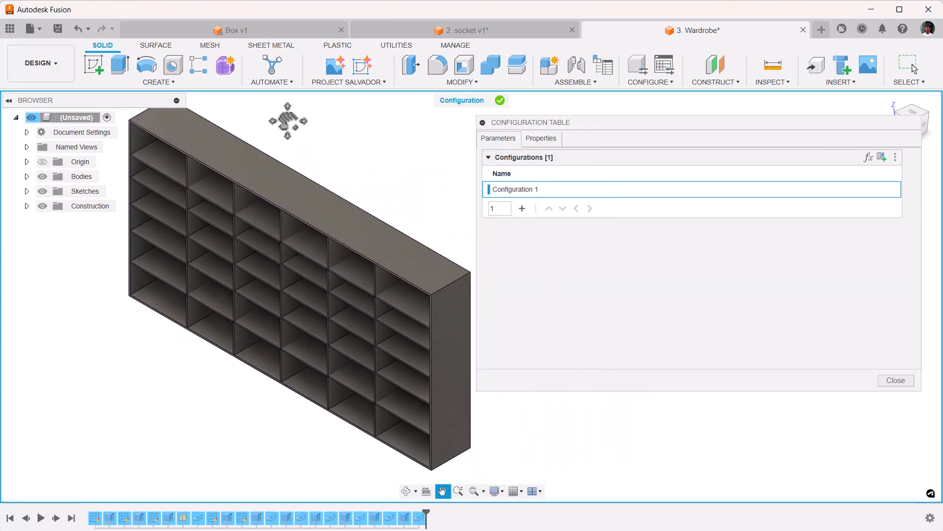
{"action": "left_click", "coordinate": [9, 100]}
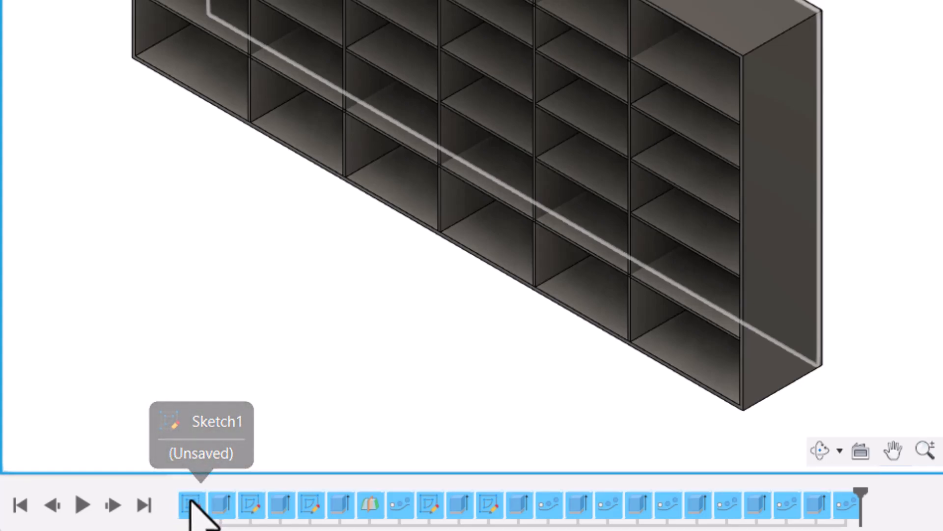
- Check Sketch1's configurable dimensions, and add the user parameter length as a column of the configuration table
{"action": "left_click", "coordinate": [192, 505]}
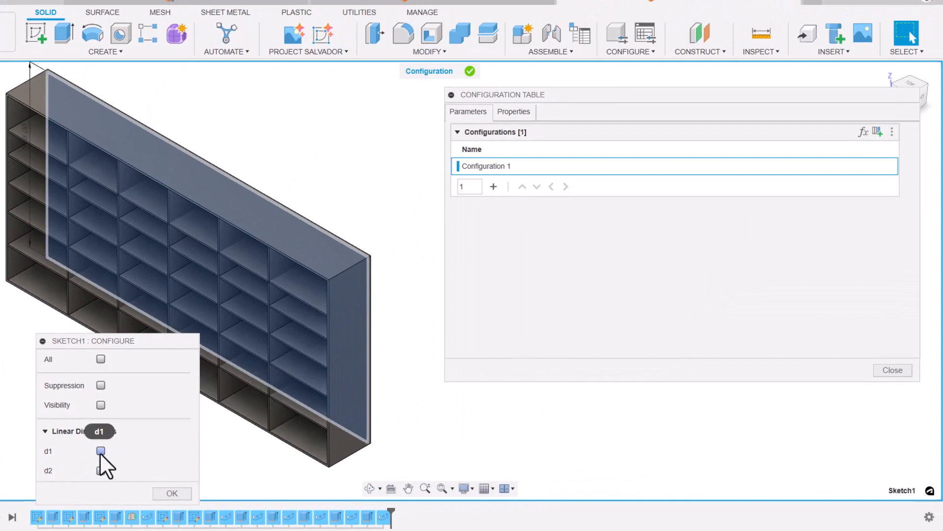
{"action": "left_click", "coordinate": [161, 490]}
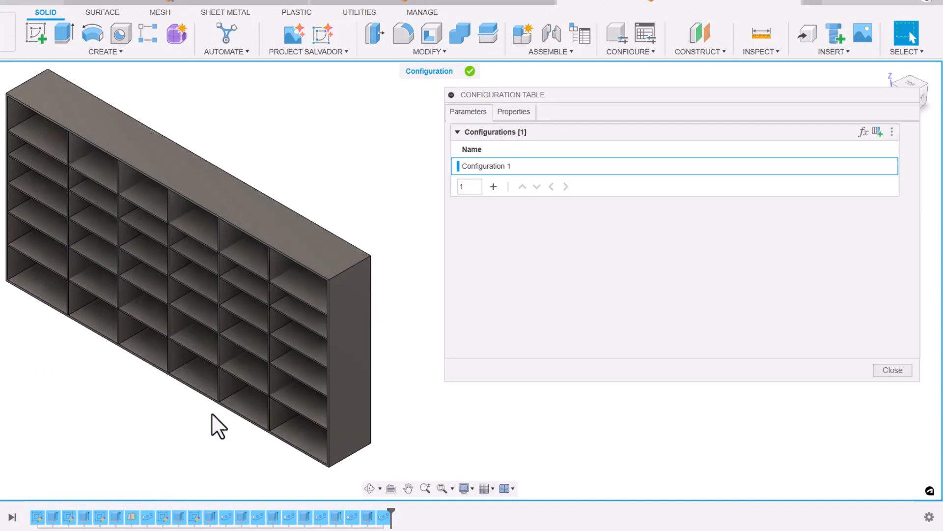
{"action": "left_click", "coordinate": [863, 129]}
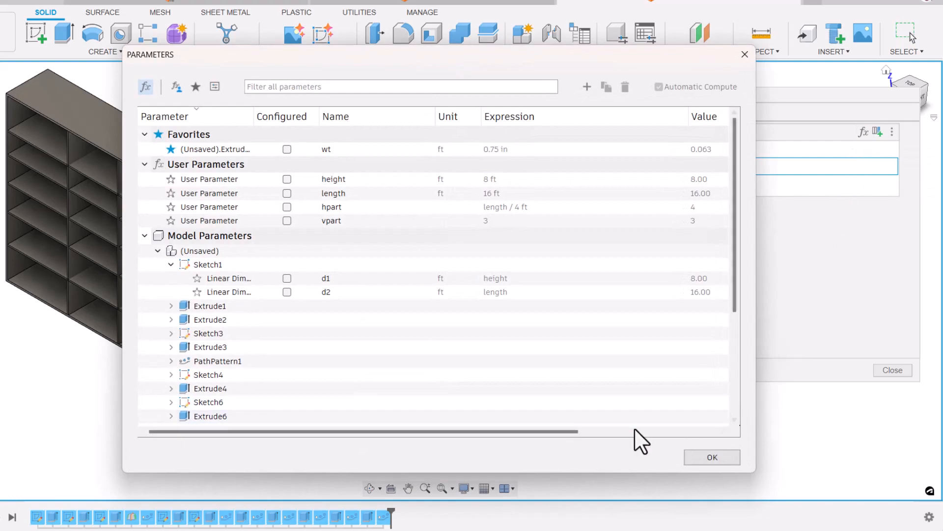
{"action": "left_click", "coordinate": [287, 193]}
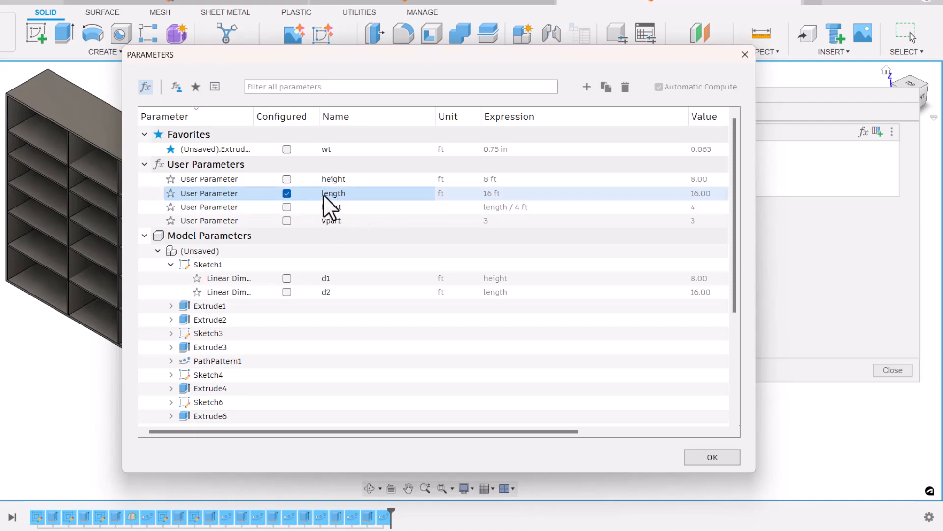
{"action": "left_click", "coordinate": [707, 457]}
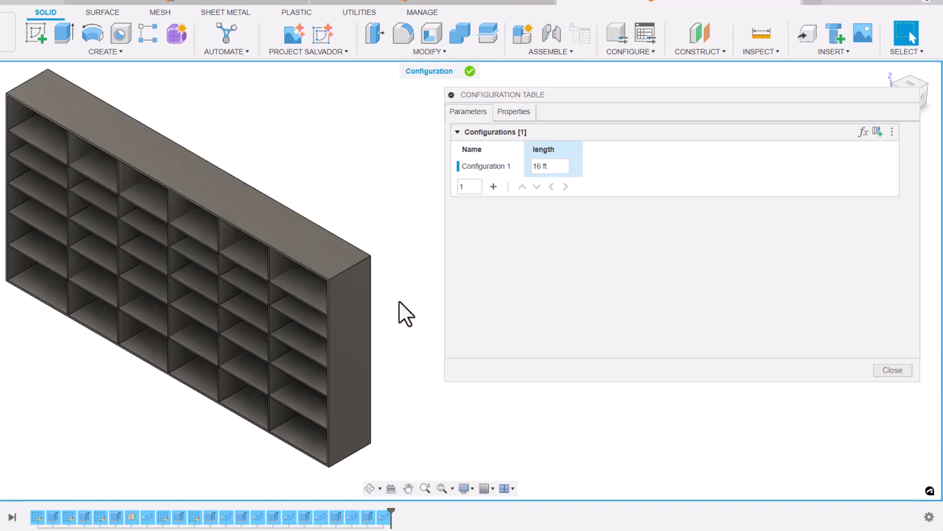
- Add the quantity and distance of PathPattern1, the vertical divider pattern, as columns of the configuration table
{"action": "left_click", "coordinate": [147, 517]}
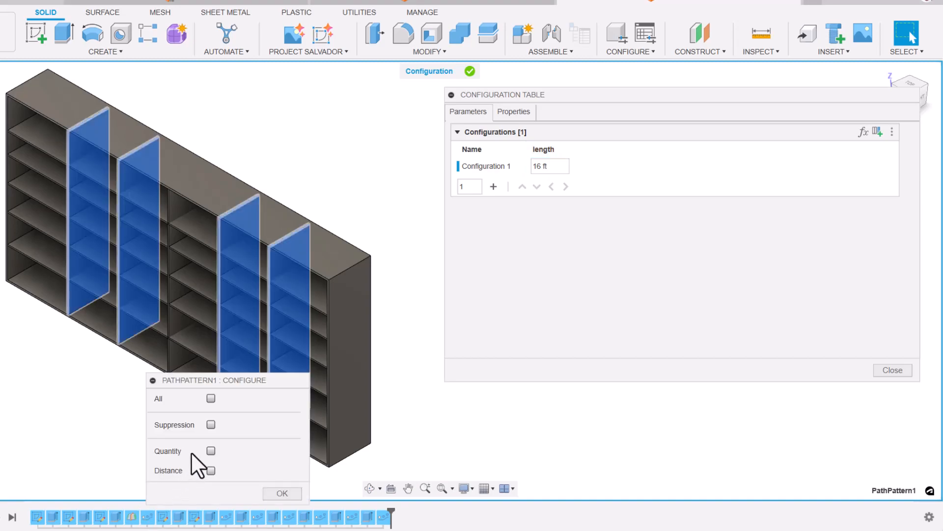
{"action": "left_click", "coordinate": [207, 453]}
{"action": "left_click", "coordinate": [209, 470]}
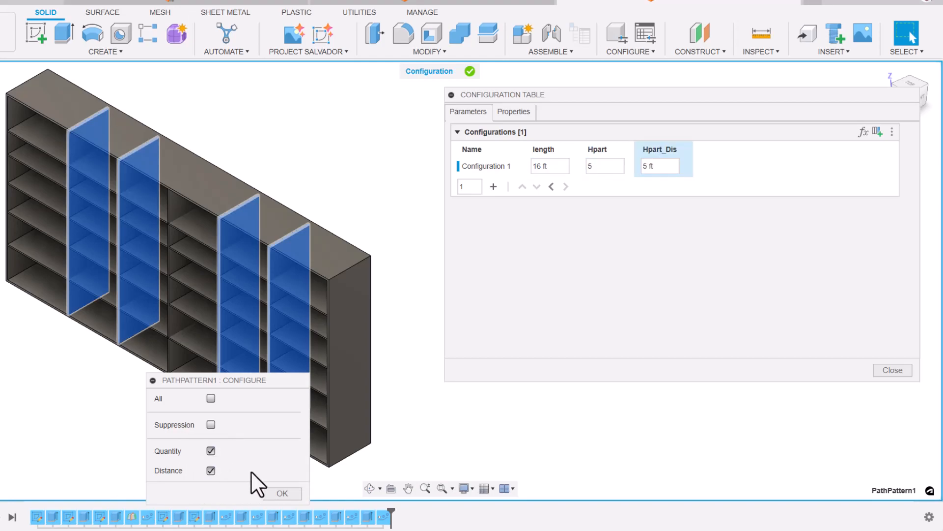
{"action": "left_click", "coordinate": [278, 493]}
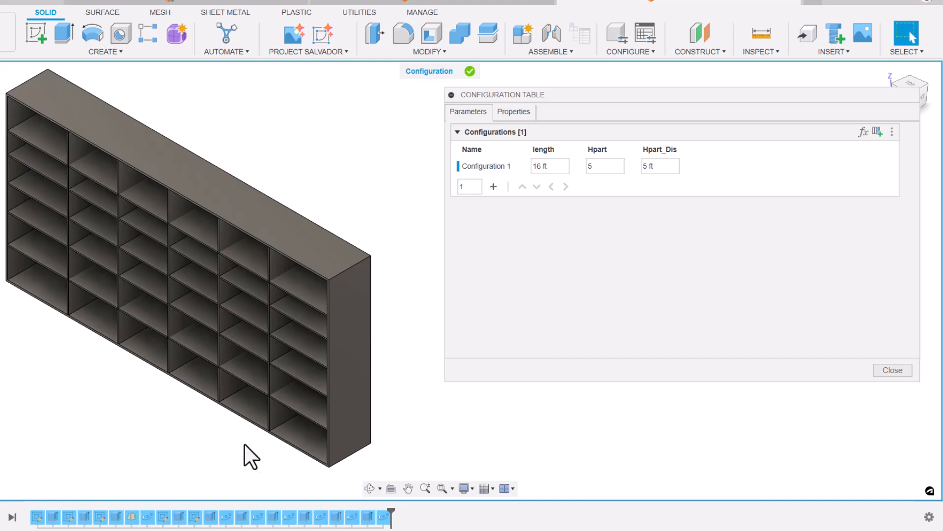
{"action": "left_click", "coordinate": [366, 518]}
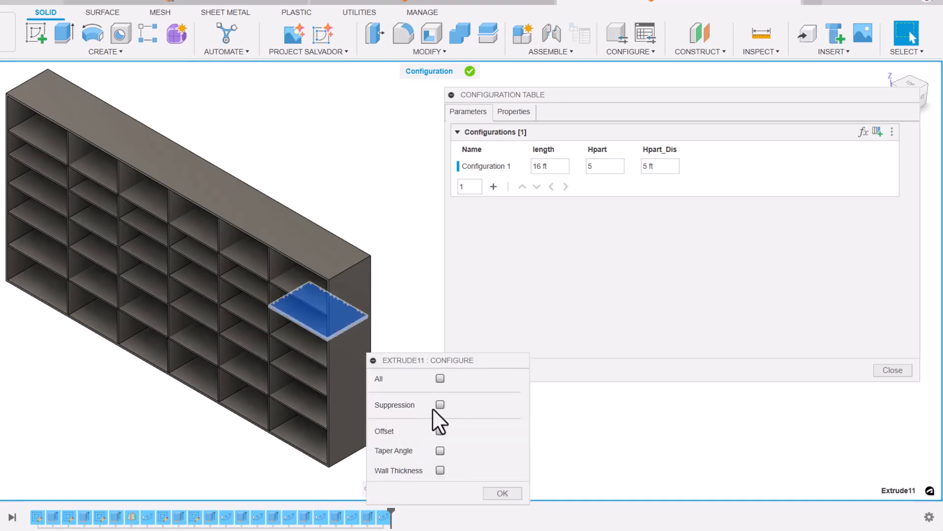
{"action": "left_click", "coordinate": [259, 481]}
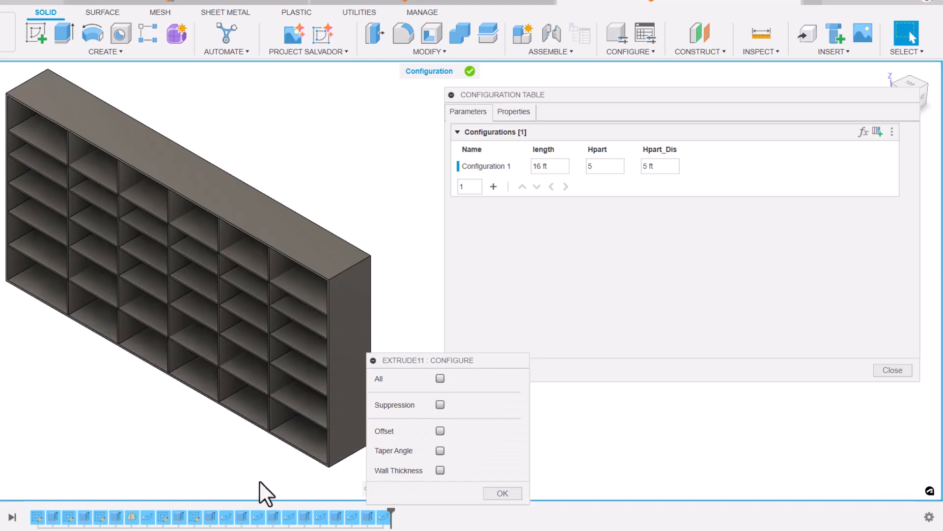
{"action": "left_click", "coordinate": [494, 492]}
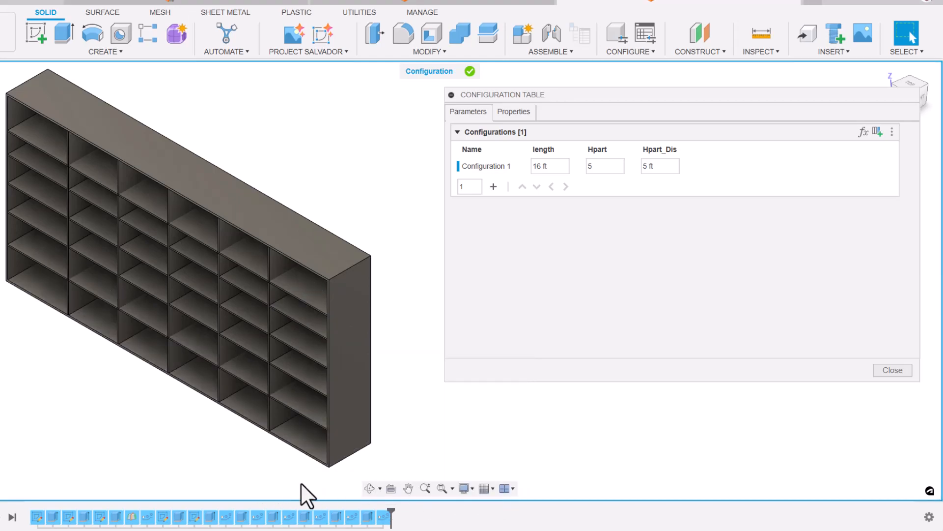
- Add the suppression of shelf extrusions Extrude6 and Extrude7 as columns of the configuration table
{"action": "left_click", "coordinate": [210, 517]}
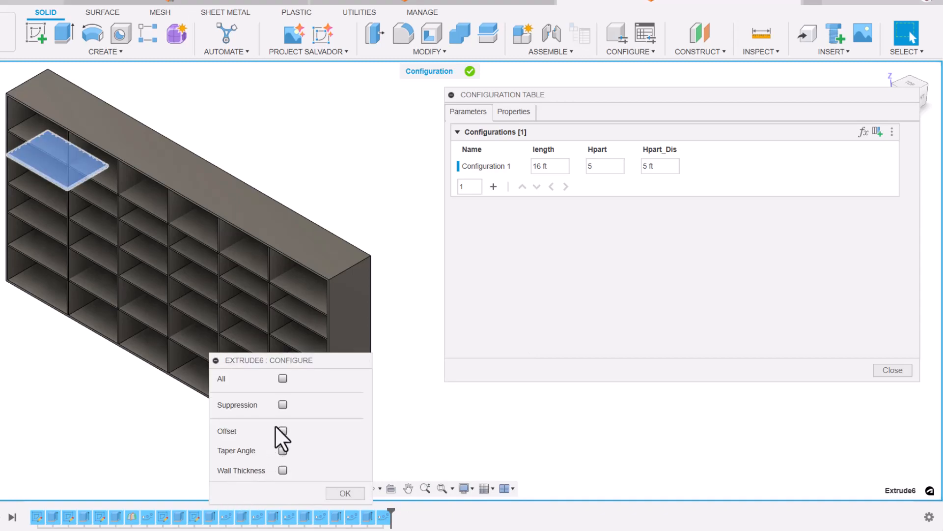
{"action": "left_click", "coordinate": [283, 405]}
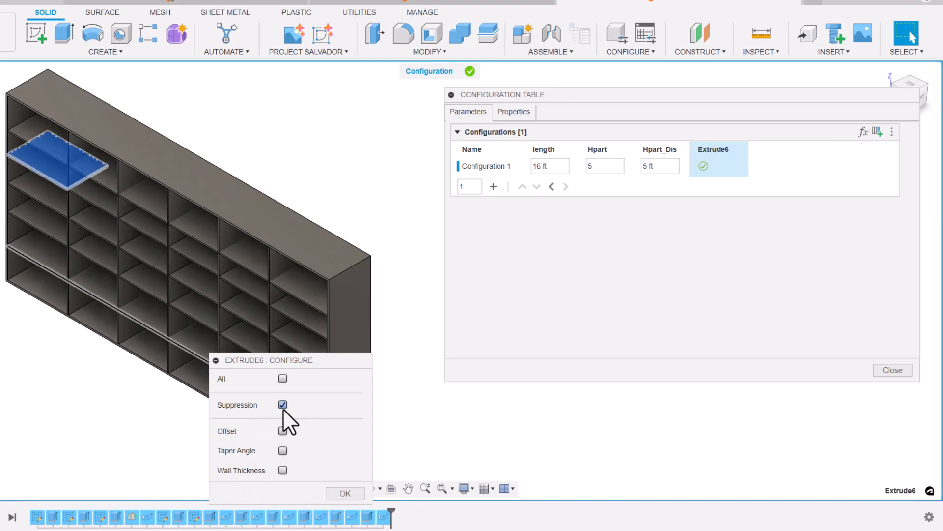
{"action": "left_click", "coordinate": [344, 493]}
{"action": "left_click", "coordinate": [241, 517]}
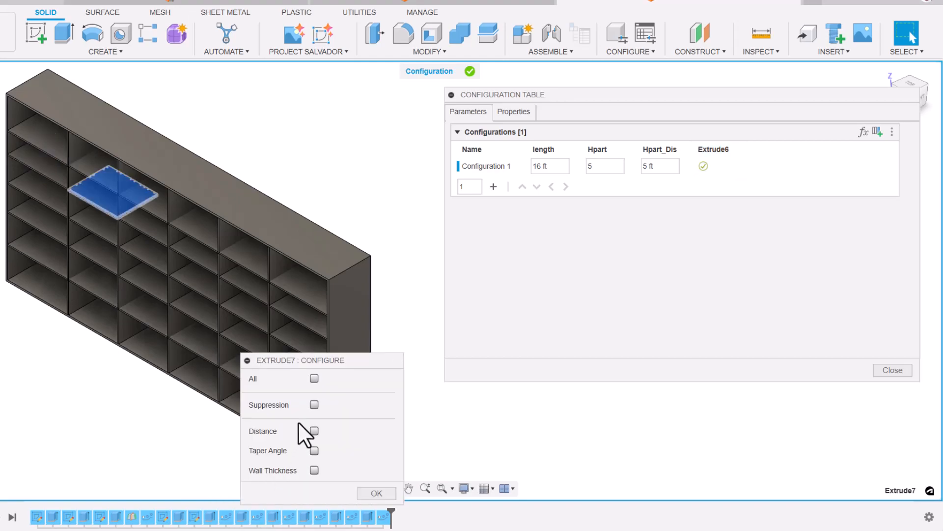
{"action": "left_click", "coordinate": [314, 404]}
{"action": "left_click", "coordinate": [375, 493]}
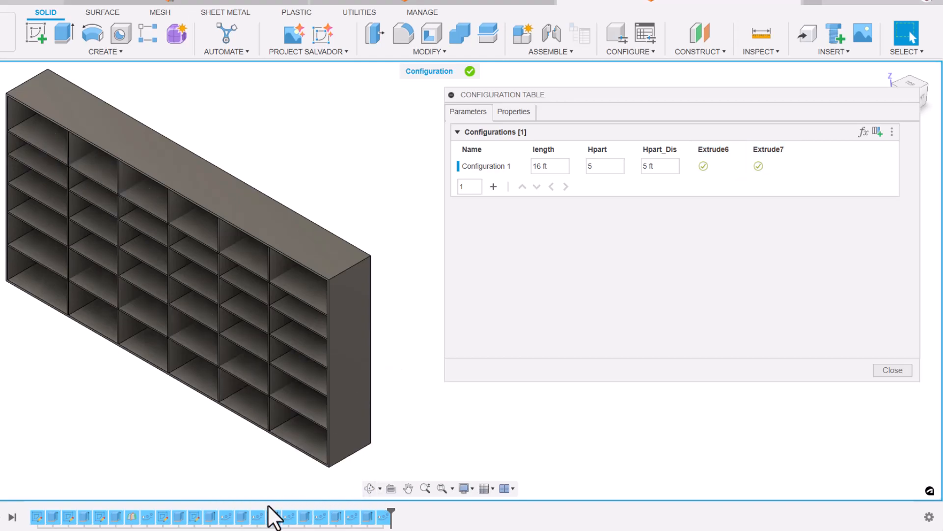
- Add suppression columns for shelf extrusions Extrude8 and Extrude9 to the configuration table
{"action": "left_click", "coordinate": [271, 517]}
{"action": "left_click", "coordinate": [345, 404]}
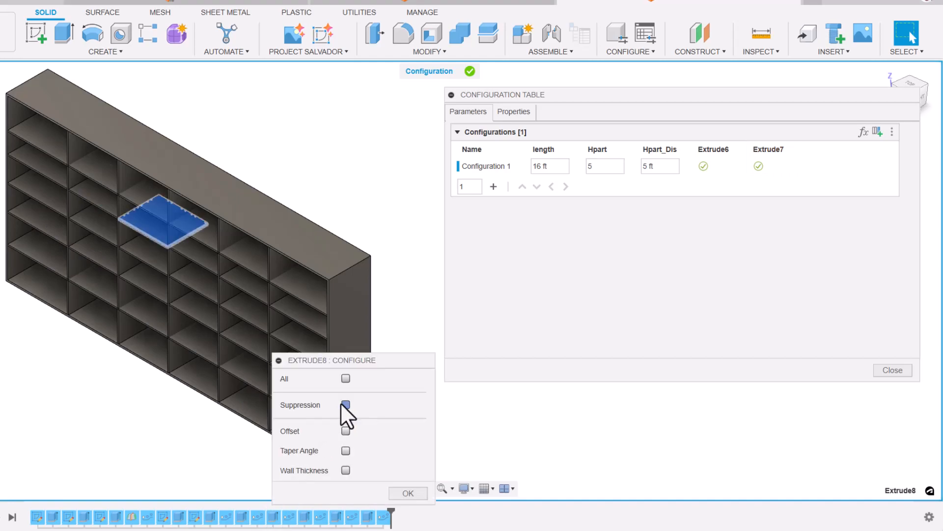
{"action": "left_click", "coordinate": [397, 490]}
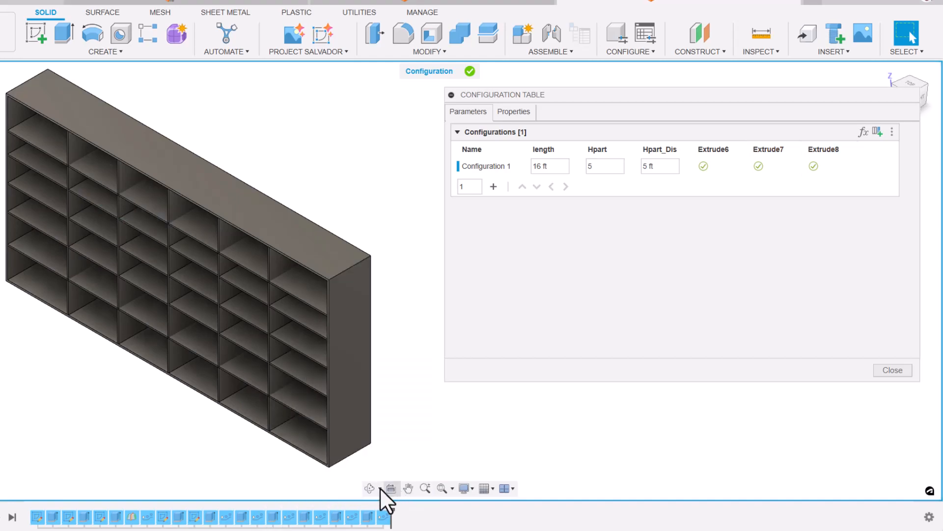
{"action": "left_click", "coordinate": [306, 516]}
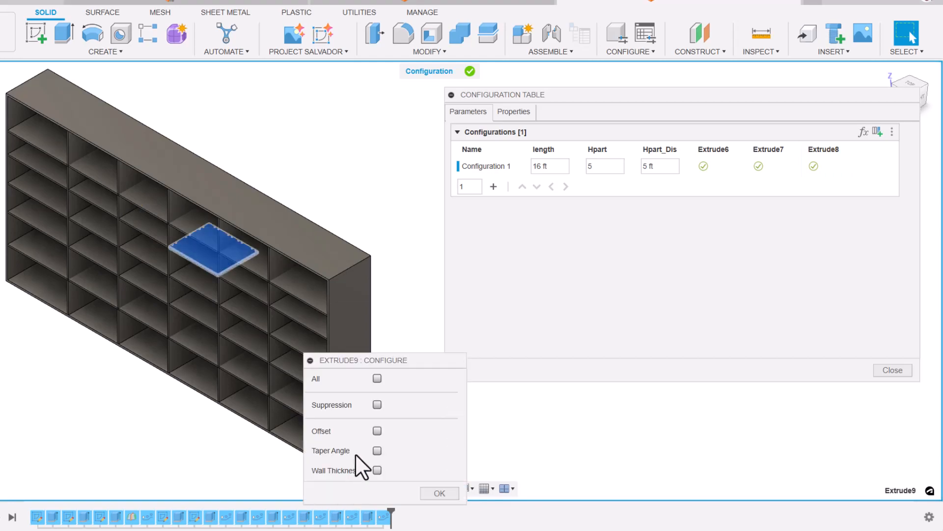
{"action": "left_click", "coordinate": [377, 404]}
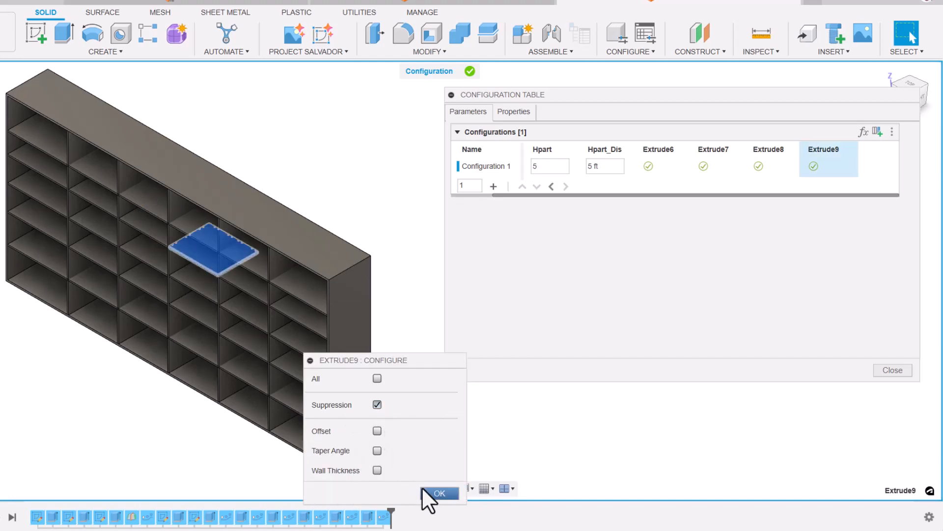
- Add suppression columns for the last two shelf extrusions, Extrude10 and Extrude11, to the configuration table
{"action": "left_click", "coordinate": [338, 516]}
{"action": "left_click", "coordinate": [409, 404]}
{"action": "left_click", "coordinate": [471, 493]}
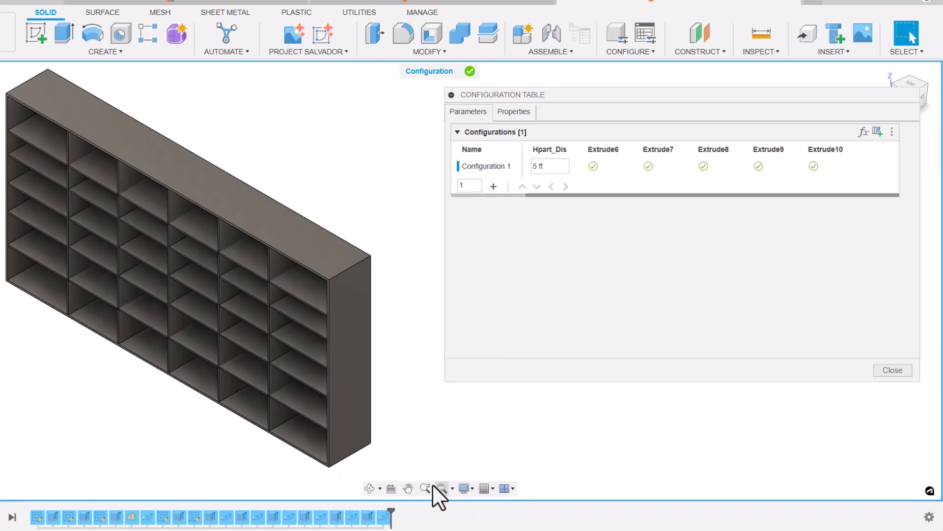
{"action": "left_click", "coordinate": [382, 517]}
{"action": "left_click", "coordinate": [440, 405]}
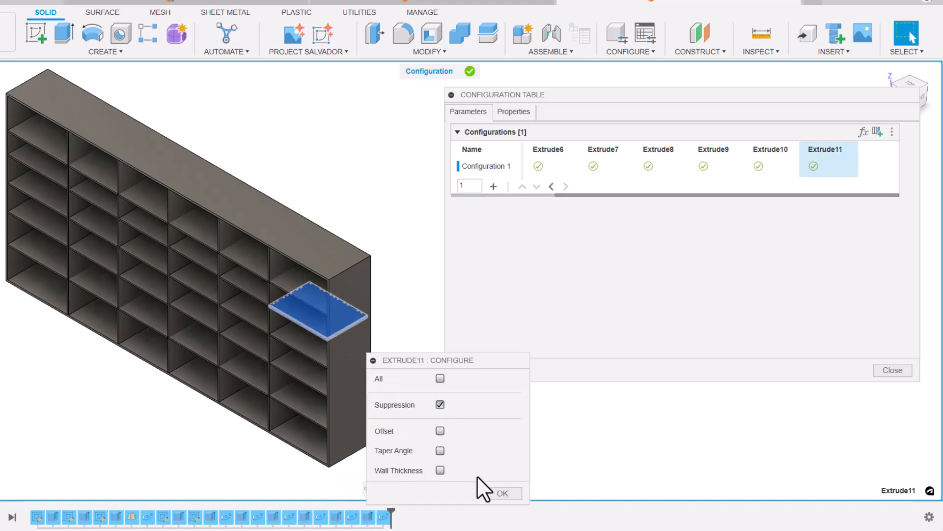
{"action": "left_click", "coordinate": [502, 493]}
- Move and widen the configuration table window until all columns from length to Extrude11 fit in it
{"action": "left_click_drag", "start_coordinate": [594, 98], "coordinate": [444, 42]}
{"action": "left_click_drag", "start_coordinate": [768, 329], "coordinate": [873, 400]}
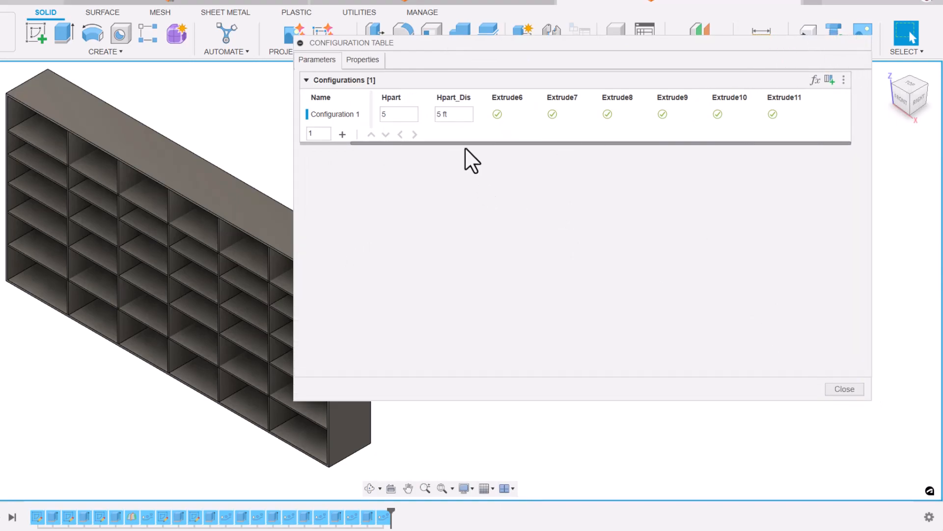
{"action": "left_click_drag", "start_coordinate": [467, 142], "coordinate": [391, 144]}
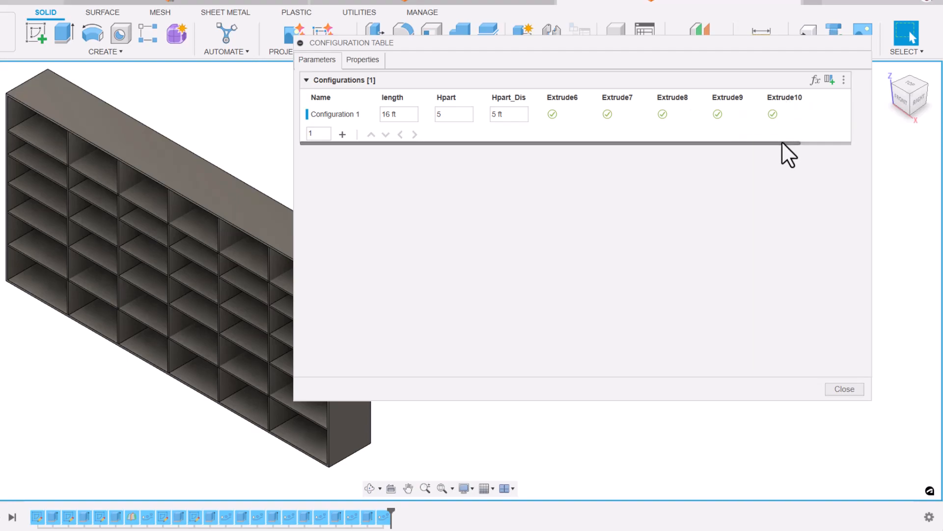
{"action": "mouse_move", "coordinate": [797, 142]}
{"action": "left_mouse_down"}
{"action": "mouse_move", "coordinate": [812, 143]}
{"action": "mouse_move", "coordinate": [783, 143]}
{"action": "left_mouse_up"}
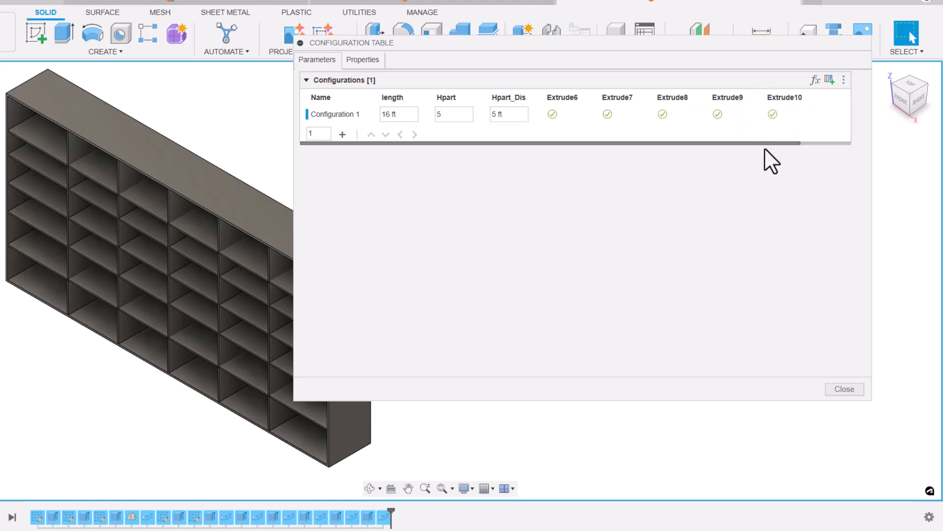
{"action": "left_click_drag", "start_coordinate": [596, 39], "coordinate": [519, 48]}
{"action": "left_click_drag", "start_coordinate": [785, 398], "coordinate": [861, 399]}
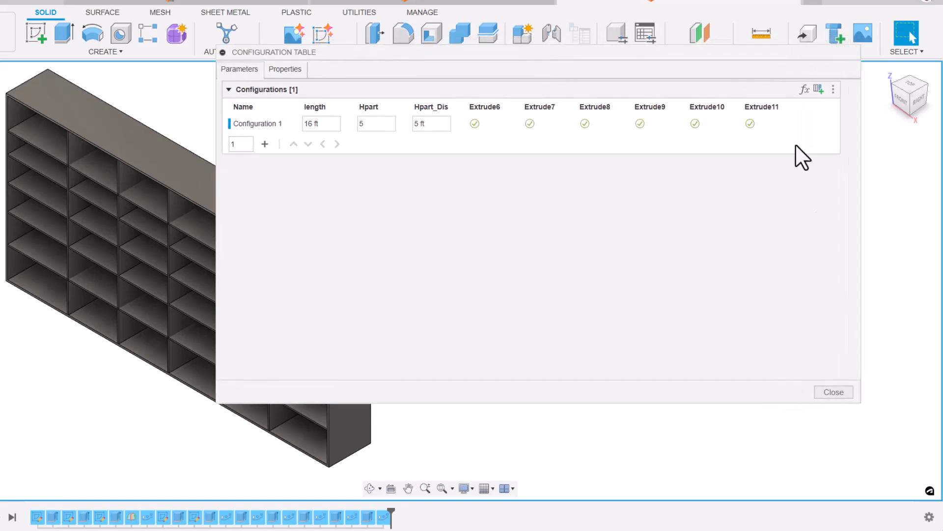
- Move the six suppression columns Extrude6 to Extrude11 together into a new theme table
{"action": "left_click", "coordinate": [488, 107]}
{"action": "left_click", "coordinate": [762, 108], "text": "shift"}
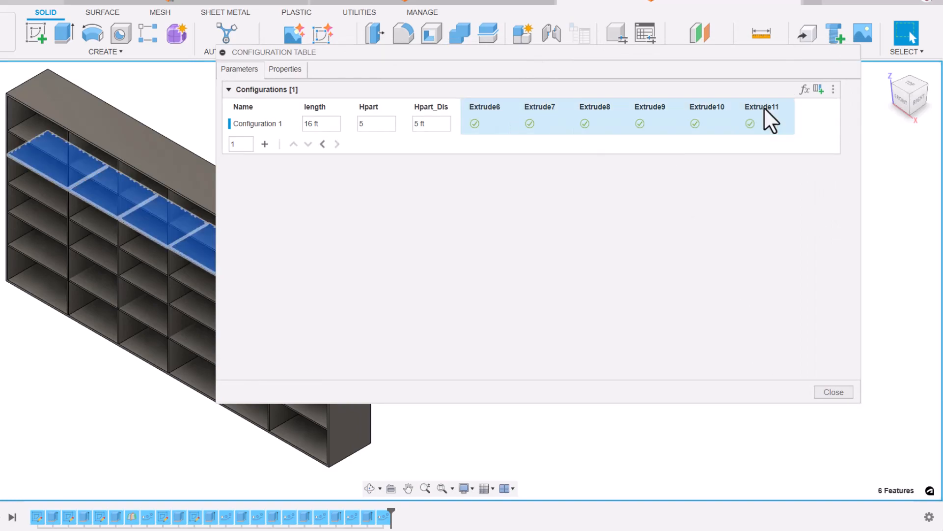
{"action": "right_click", "coordinate": [765, 108]}
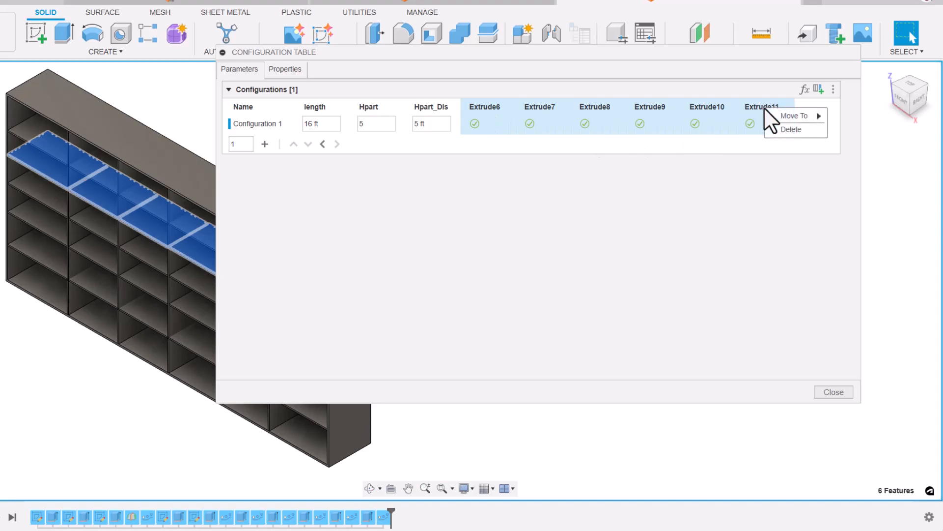
{"action": "mouse_move", "coordinate": [780, 117]}
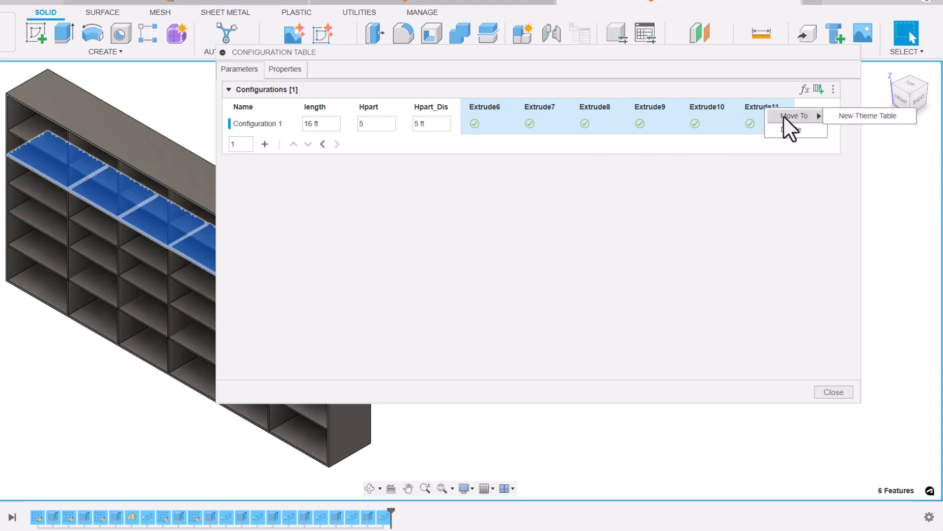
{"action": "left_click", "coordinate": [844, 116]}
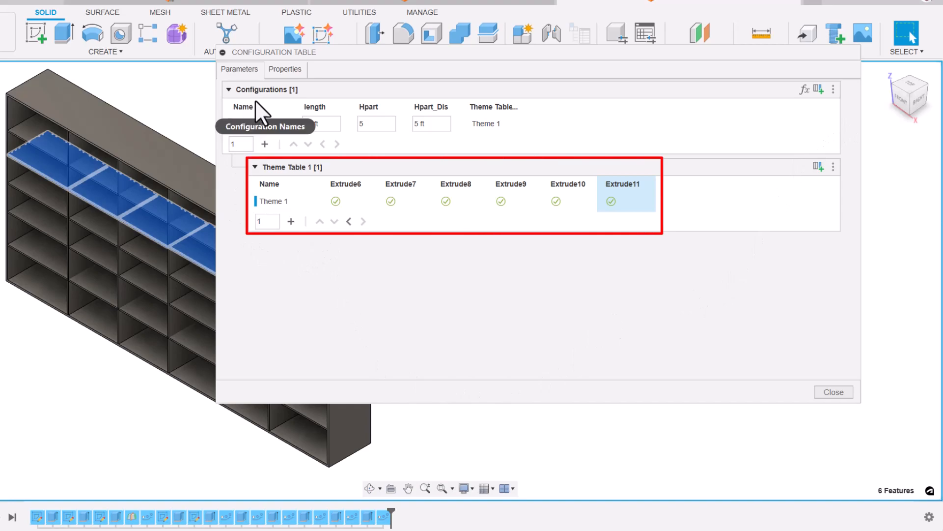
- Shrink the configuration table window and move it clear of the wardrobe model
{"action": "left_click", "coordinate": [492, 121]}
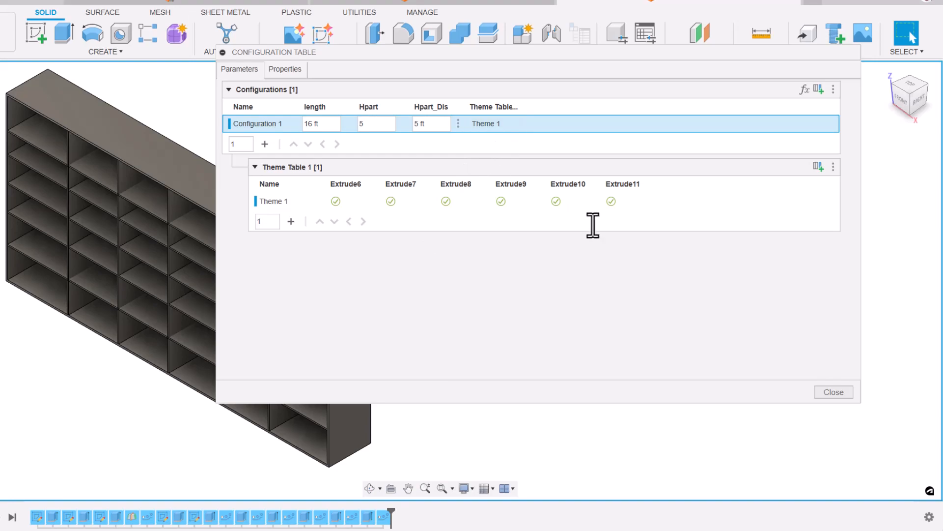
{"action": "left_click_drag", "start_coordinate": [860, 402], "coordinate": [711, 377]}
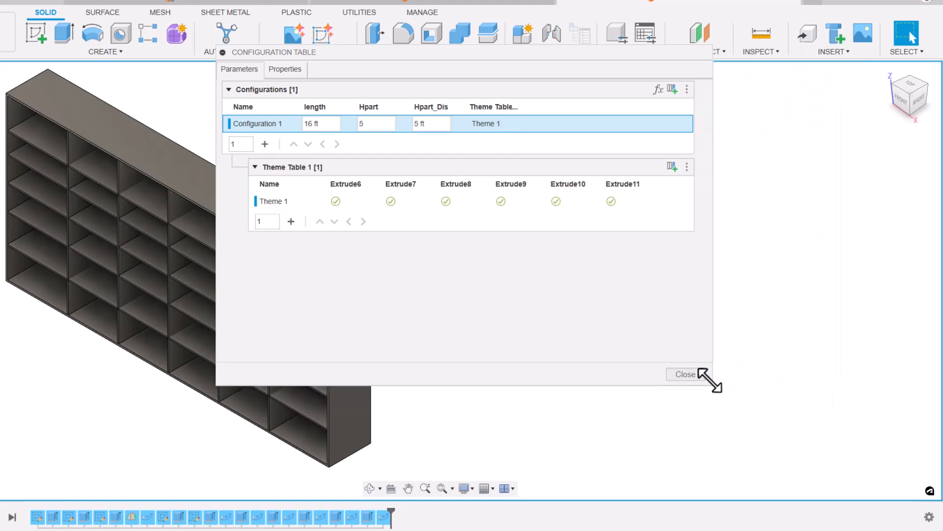
{"action": "left_click_drag", "start_coordinate": [492, 57], "coordinate": [714, 84]}
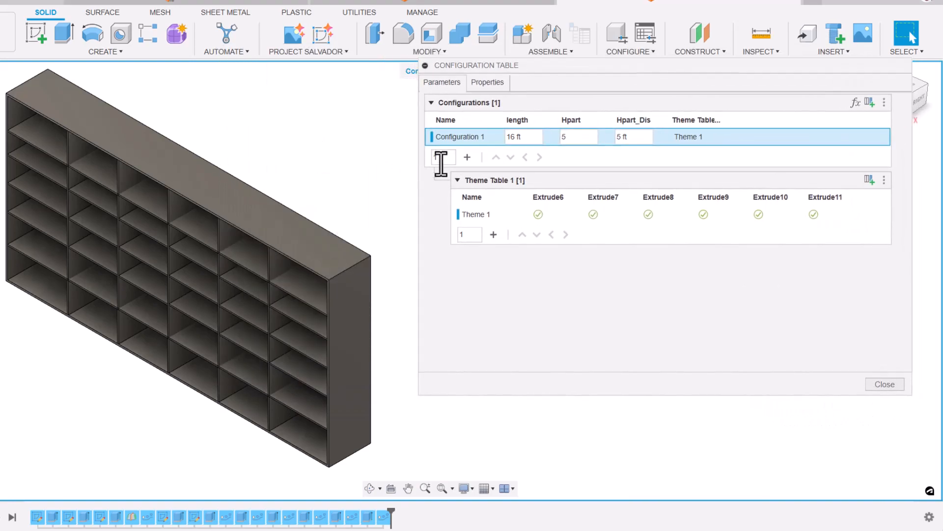
- Add two more configurations to the main table and two more themes to Theme Table 1
{"action": "left_click", "coordinate": [432, 158]}
{"action": "type", "text": "2"}
{"action": "key", "text": "Return"}
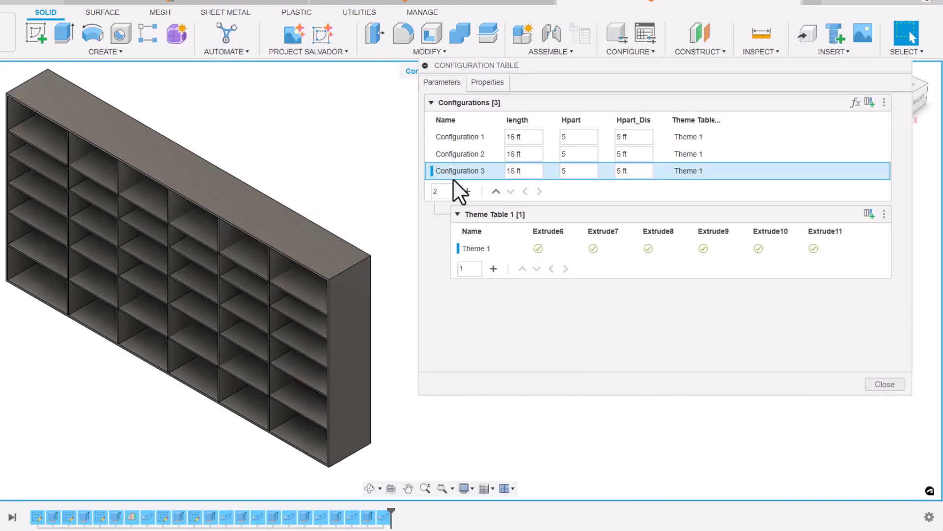
{"action": "left_click", "coordinate": [452, 266]}
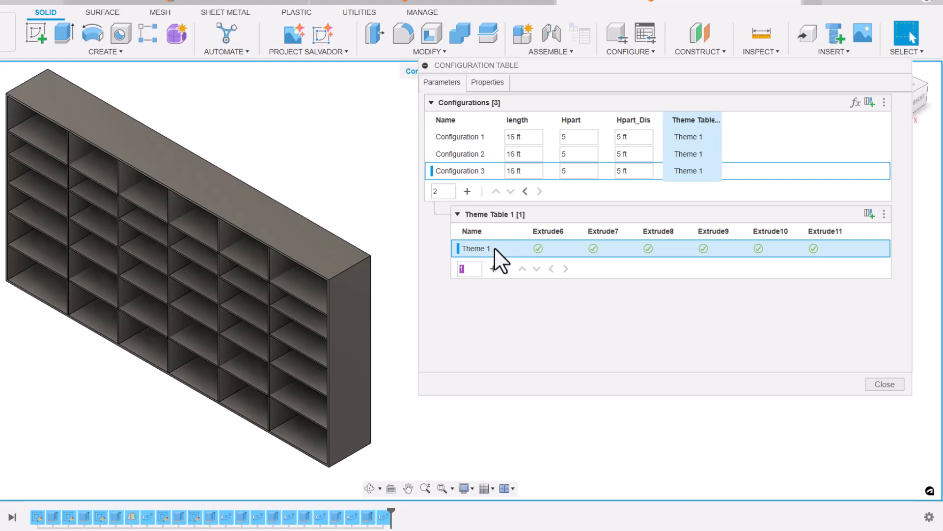
{"action": "type", "text": "2"}
{"action": "key", "text": "Return"}
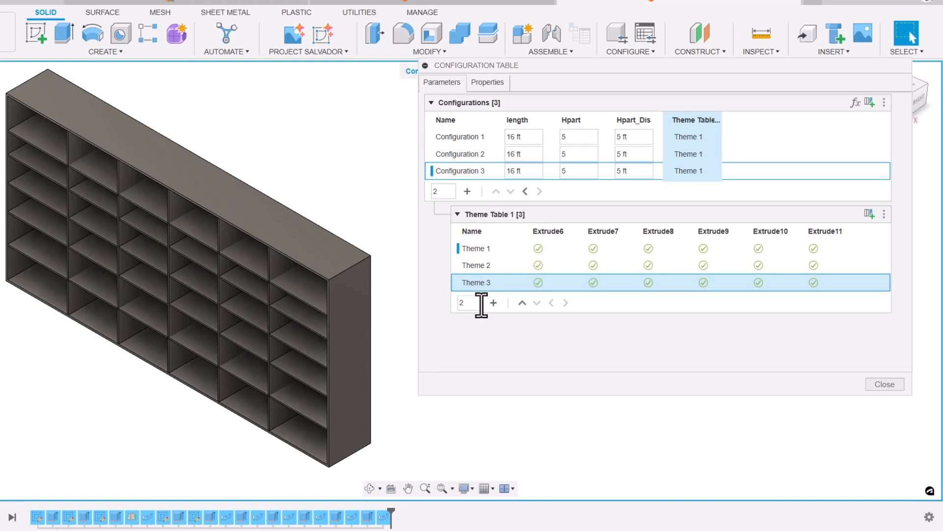
- Rename Theme 3, Theme 2 and Theme 1 as C3, C2 and C1, and make Configuration 1 the active configuration
{"action": "right_click", "coordinate": [485, 281]}
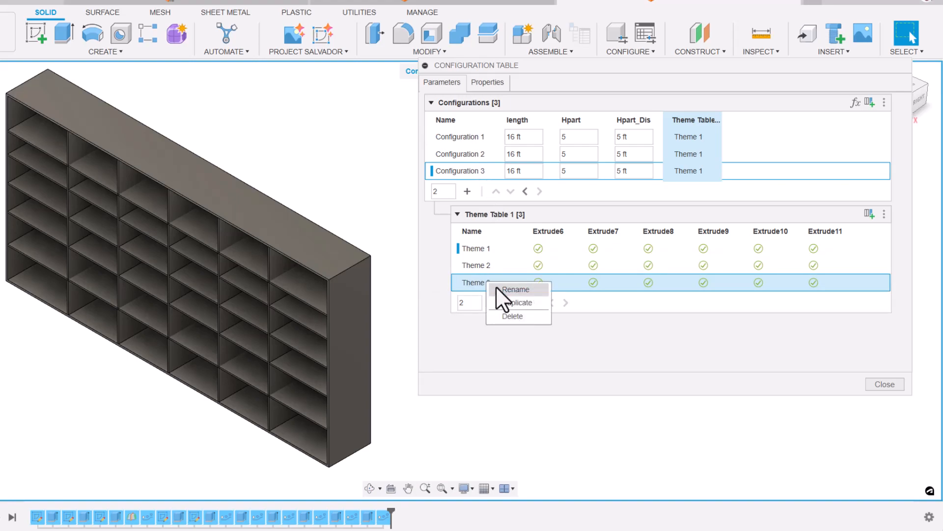
{"action": "left_click", "coordinate": [497, 286]}
{"action": "type", "text": "C3"}
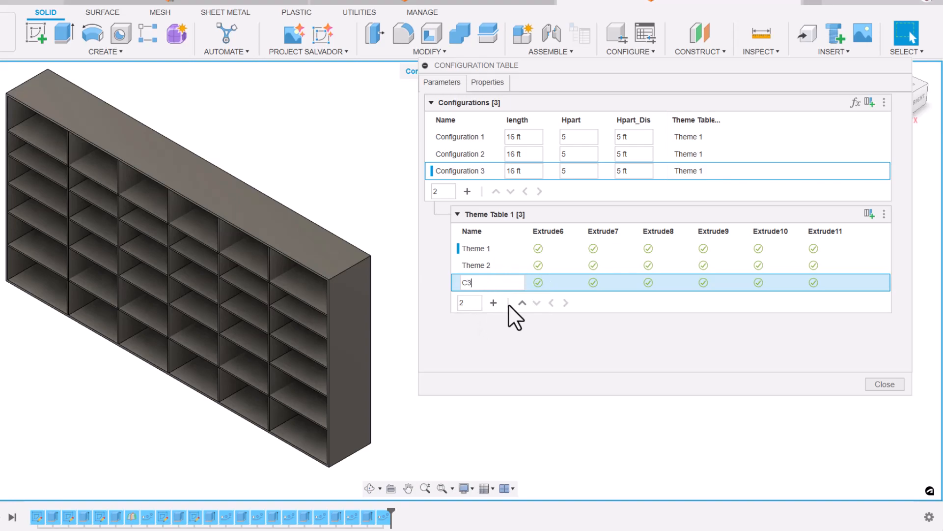
{"action": "key", "text": "Return"}
{"action": "right_click", "coordinate": [483, 267]}
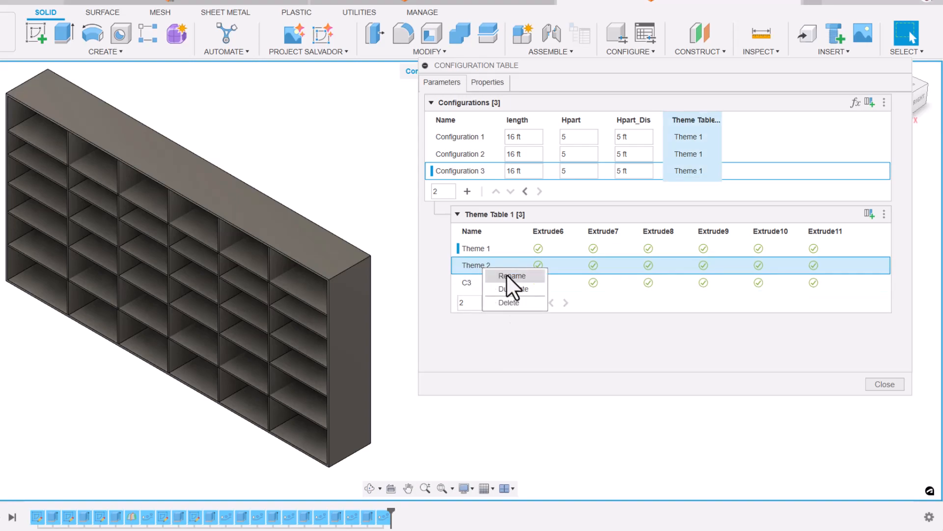
{"action": "left_click", "coordinate": [506, 275]}
{"action": "type", "text": "C2"}
{"action": "key", "text": "Return"}
{"action": "right_click", "coordinate": [487, 249]}
{"action": "left_click", "coordinate": [508, 258]}
{"action": "type", "text": "C1"}
{"action": "key", "text": "Return"}
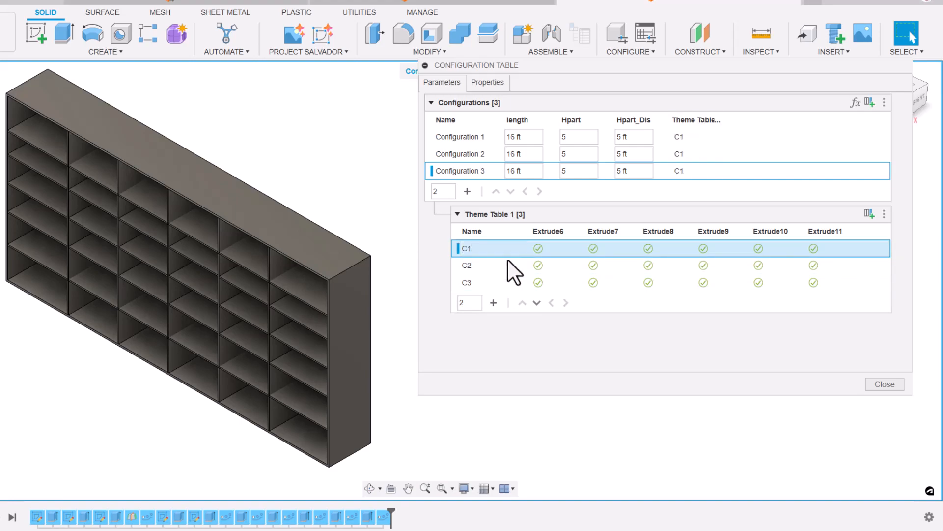
{"action": "left_click", "coordinate": [472, 136]}
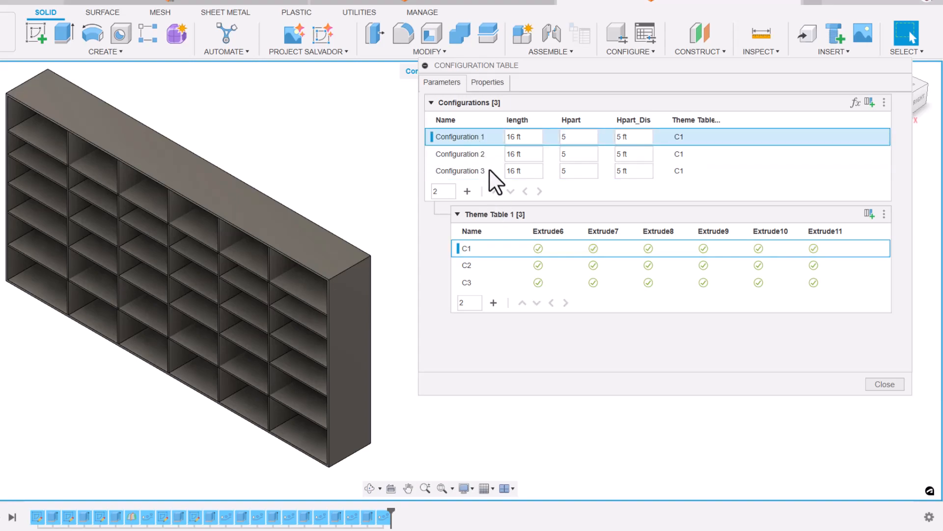
- Set Configuration 1's length to 12 ft, Hpart to 3 and Hpart_Dis to 3 ft in the configuration table
{"action": "left_click", "coordinate": [538, 138]}
{"action": "type", "text": "12"}
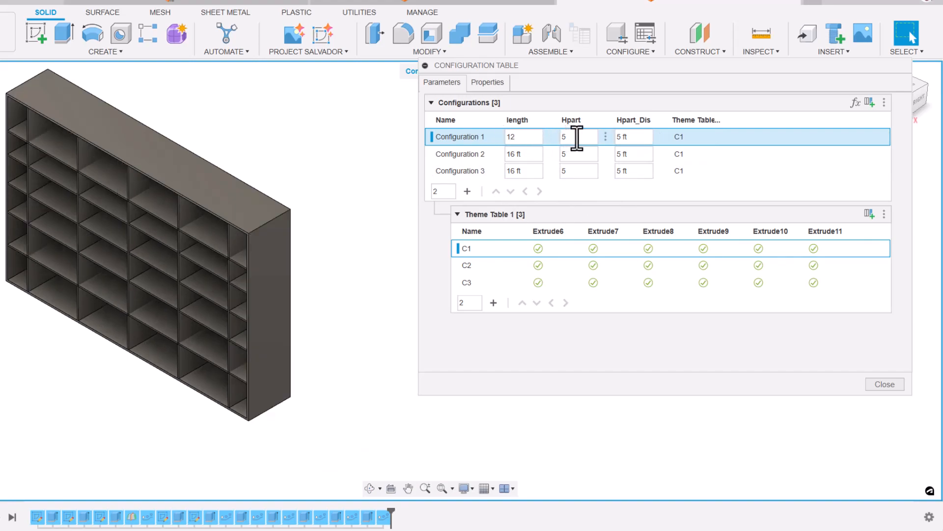
{"action": "left_click", "coordinate": [562, 138]}
{"action": "type", "text": "3"}
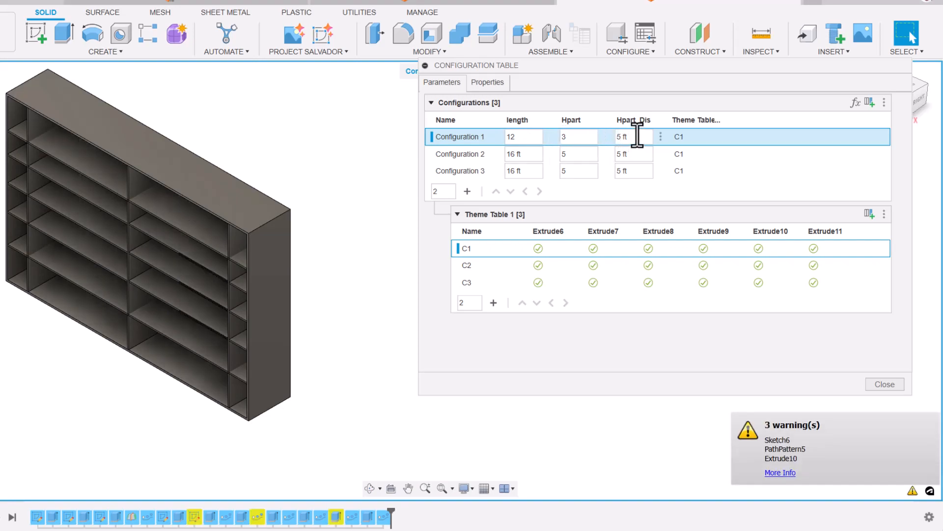
{"action": "left_click", "coordinate": [638, 137]}
{"action": "type", "text": "3"}
{"action": "left_click", "coordinate": [581, 138]}
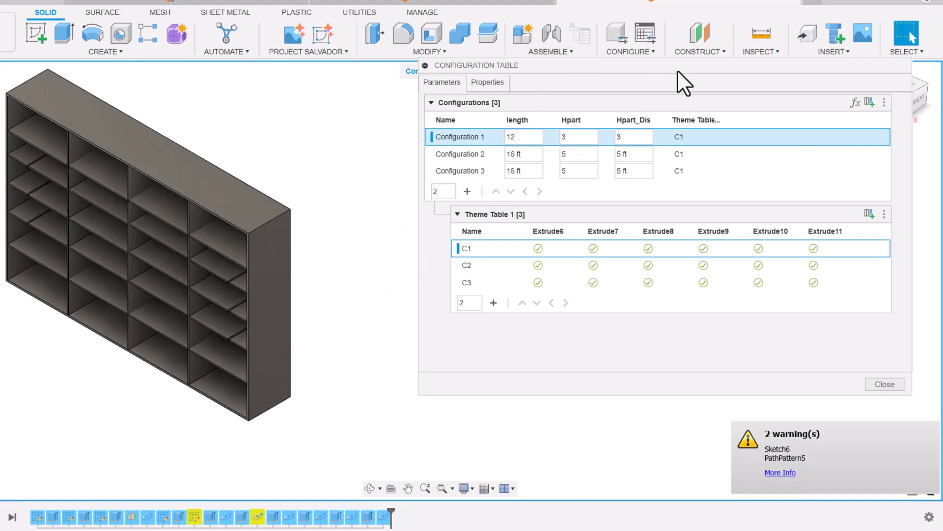
- Suppress Extrude6, Extrude7, Extrude10 and Extrude11 in theme C1, keeping C1 assigned to Configuration 1
{"action": "left_click_drag", "start_coordinate": [677, 69], "coordinate": [633, 105]}
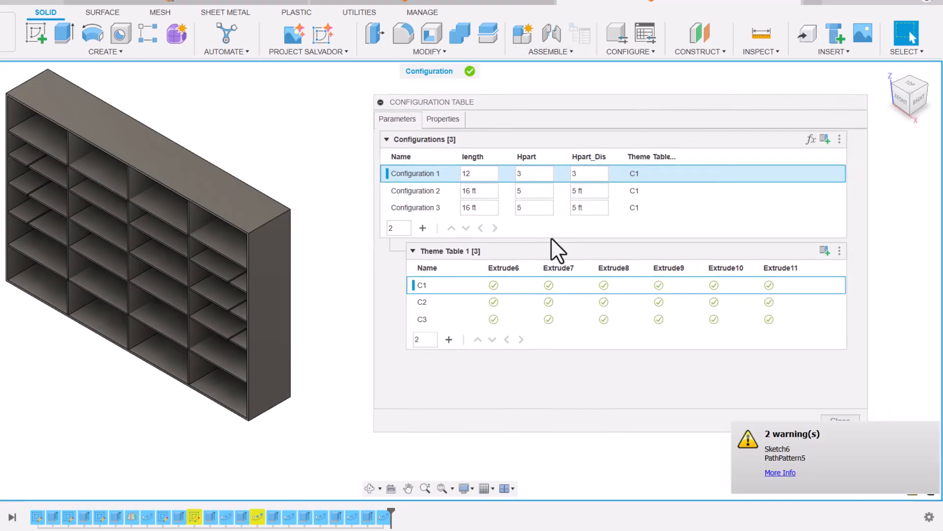
{"action": "left_click", "coordinate": [493, 285]}
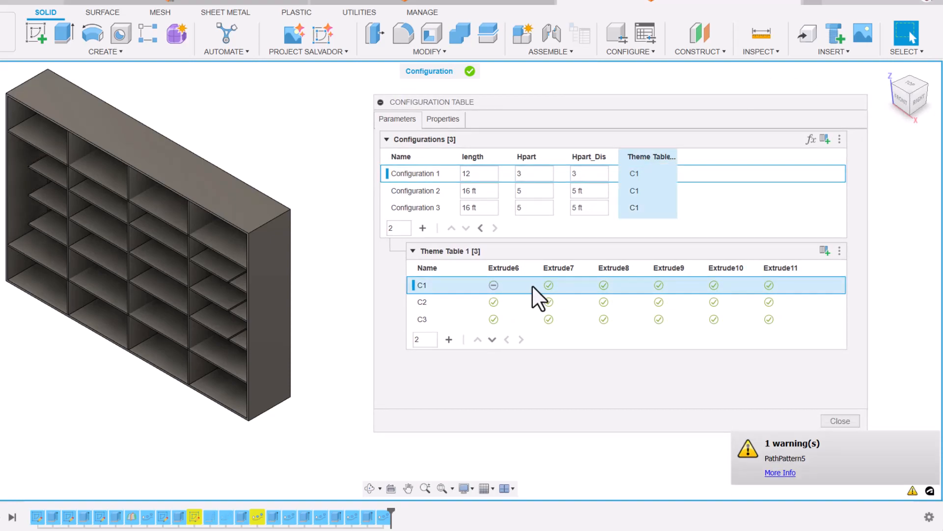
{"action": "left_click", "coordinate": [549, 285]}
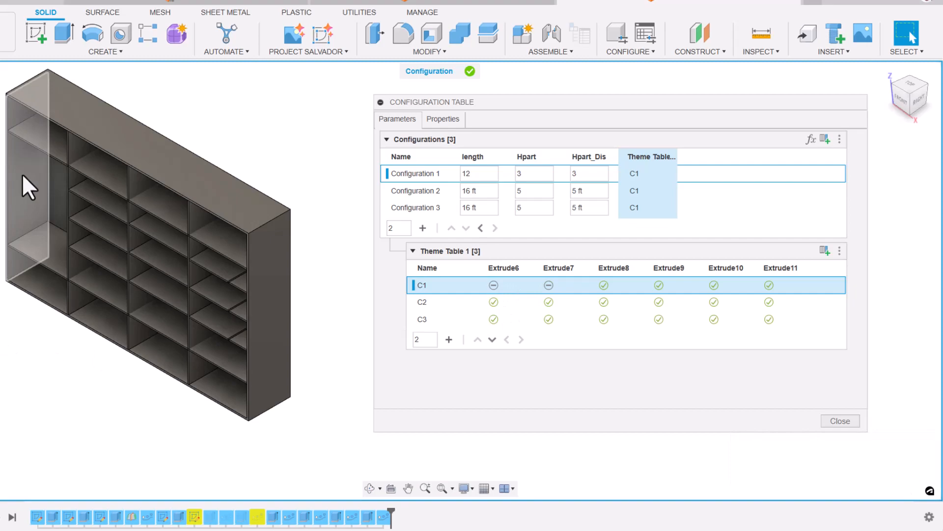
{"action": "left_click", "coordinate": [768, 284]}
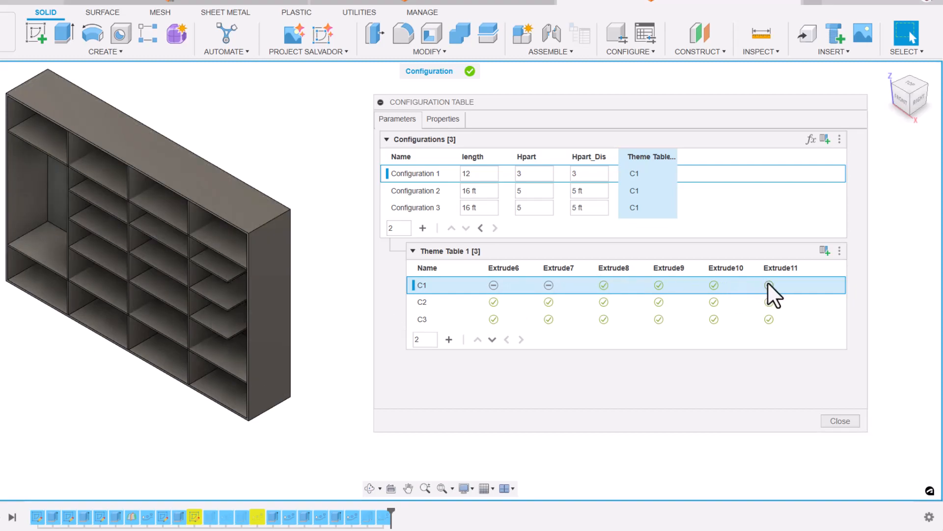
{"action": "left_click", "coordinate": [716, 286]}
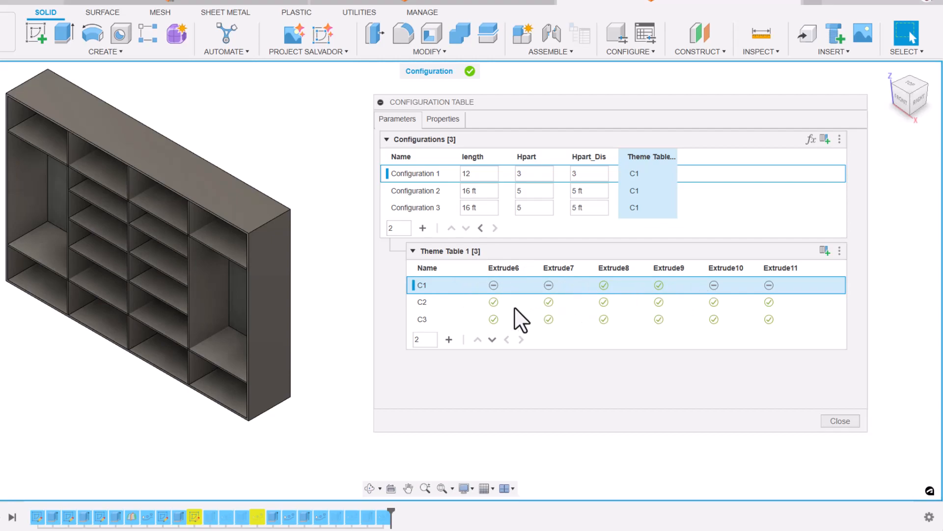
{"action": "left_click", "coordinate": [642, 173]}
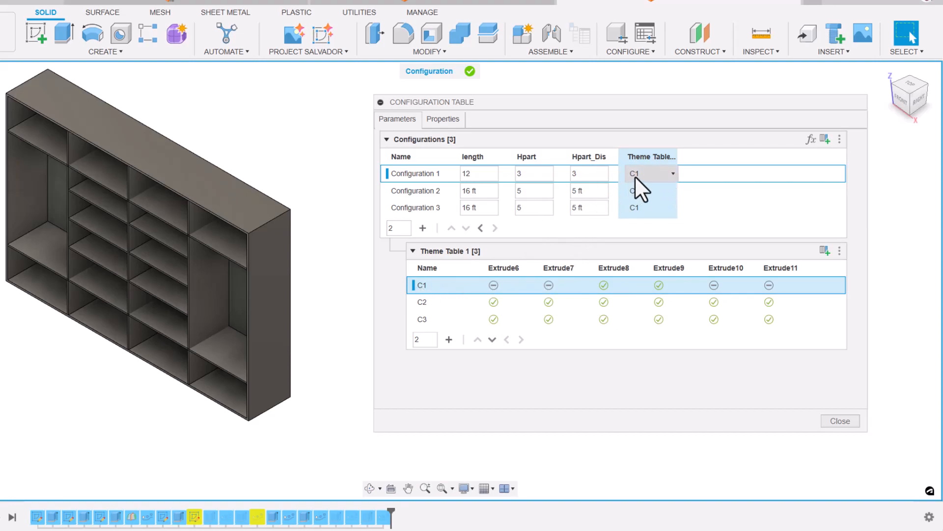
- Make Configuration 2 the active configuration and review its length and Hpart values
{"action": "left_click", "coordinate": [425, 191]}
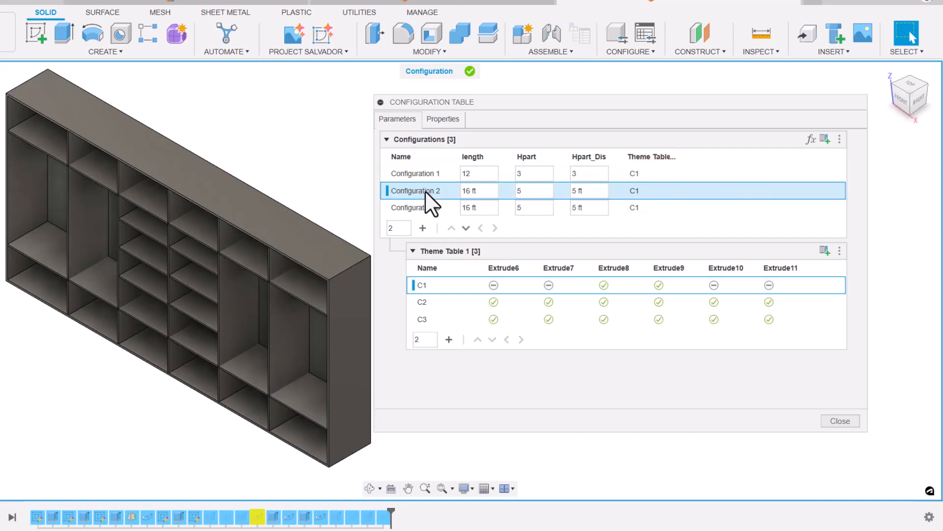
{"action": "left_click_drag", "start_coordinate": [482, 194], "coordinate": [459, 191]}
{"action": "left_click", "coordinate": [513, 190]}
- Make Configuration 3 active and set its length to 20 ft and Hpart_Dis to 7 ft, keeping Hpart at 5
{"action": "left_click_drag", "start_coordinate": [488, 210], "coordinate": [446, 209]}
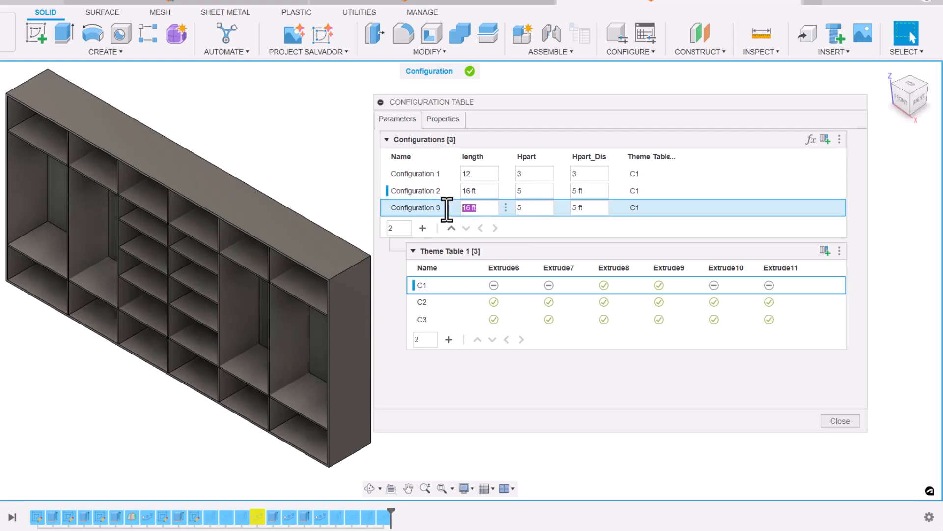
{"action": "type", "text": "20"}
{"action": "left_click", "coordinate": [534, 209]}
{"action": "left_click_drag", "start_coordinate": [598, 208], "coordinate": [566, 211]}
{"action": "type", "text": "5"}
{"action": "left_click", "coordinate": [428, 208]}
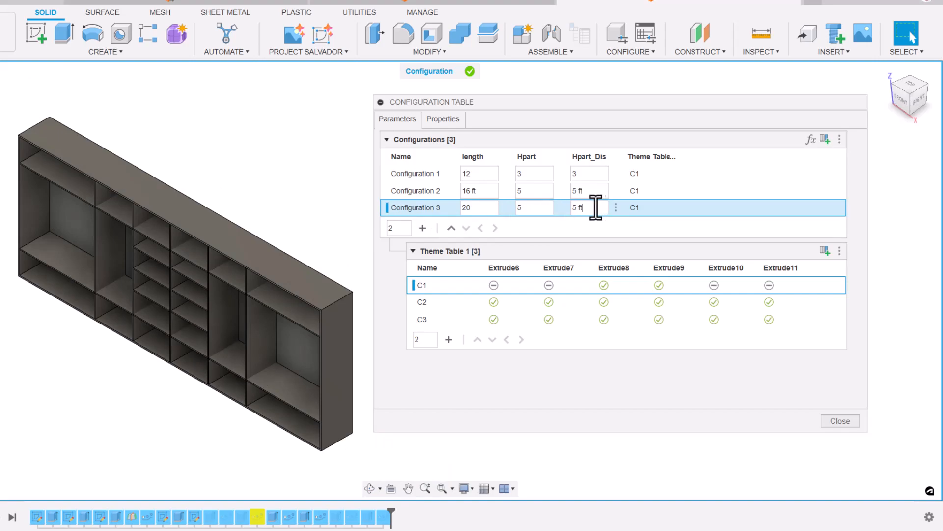
{"action": "left_click_drag", "start_coordinate": [594, 206], "coordinate": [563, 210]}
{"action": "left_click", "coordinate": [538, 209]}
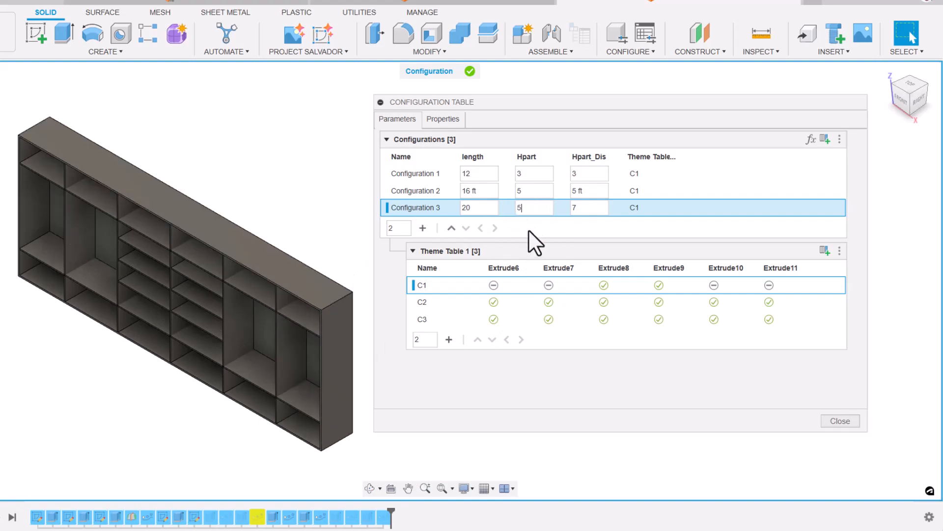
{"action": "left_click_drag", "start_coordinate": [529, 211], "coordinate": [504, 211]}
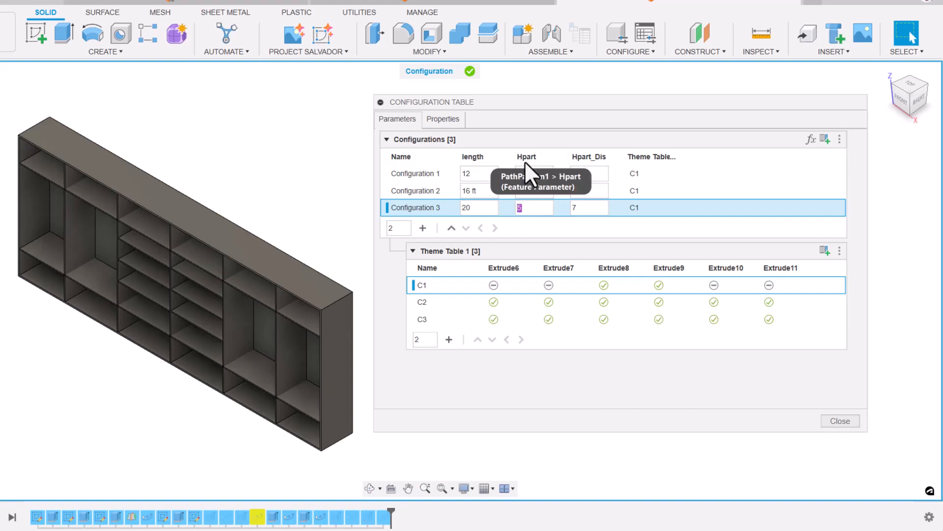
{"action": "left_click", "coordinate": [528, 210]}
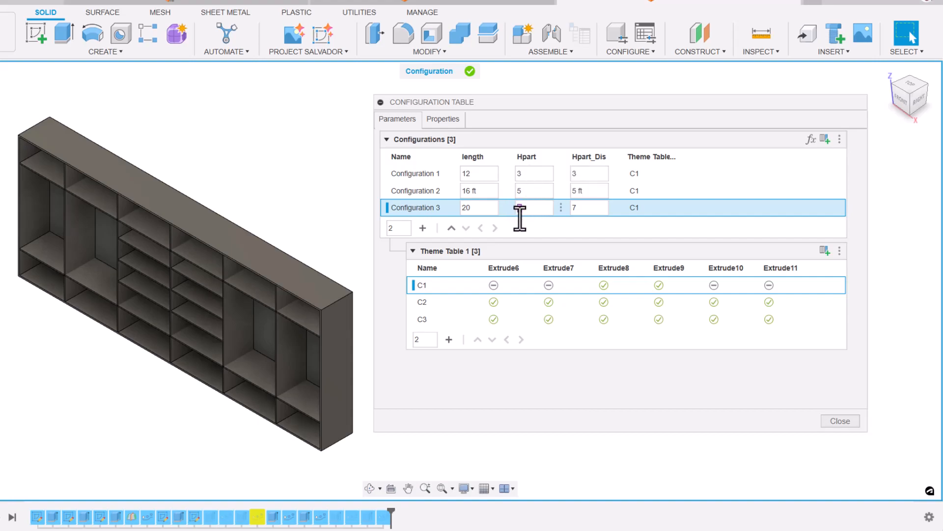
- Assign theme C3 to Configuration 3 and theme C2 to Configuration 2
{"action": "left_click", "coordinate": [630, 208]}
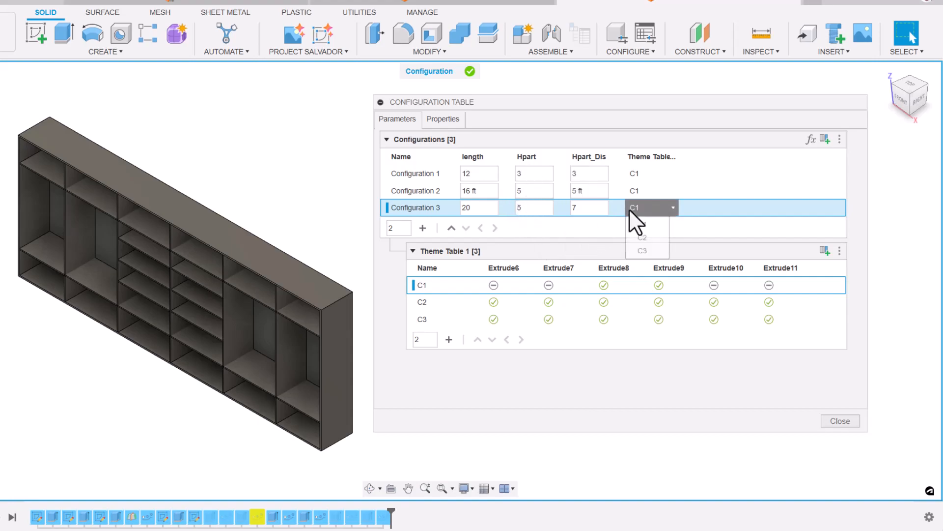
{"action": "left_click", "coordinate": [643, 251]}
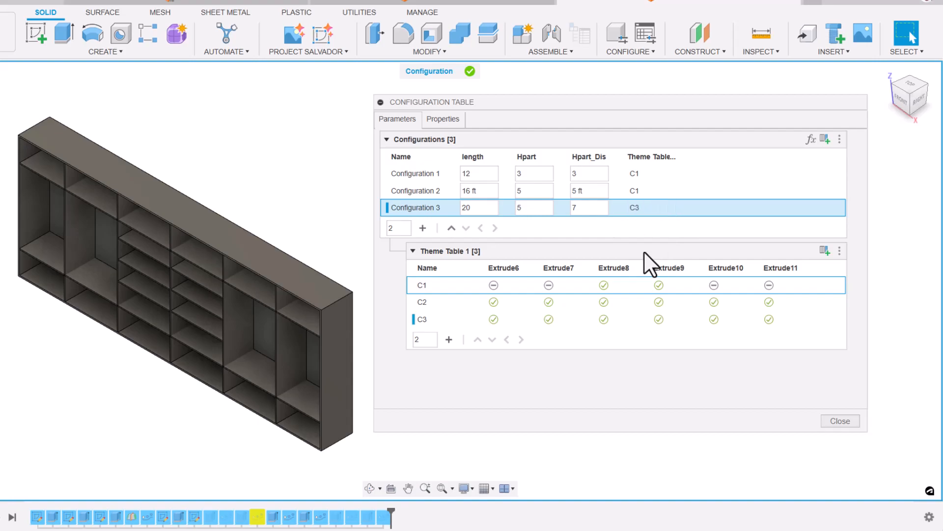
{"action": "left_click", "coordinate": [639, 188]}
{"action": "left_click", "coordinate": [652, 220]}
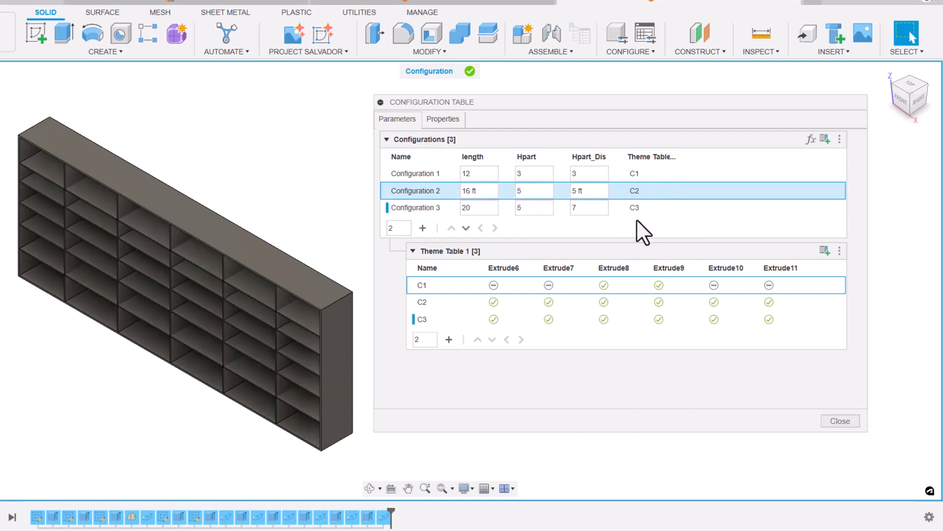
- With Configuration 3 active, suppress Extrude7, Extrude9 and Extrude11 in theme C3
{"action": "left_click", "coordinate": [430, 209]}
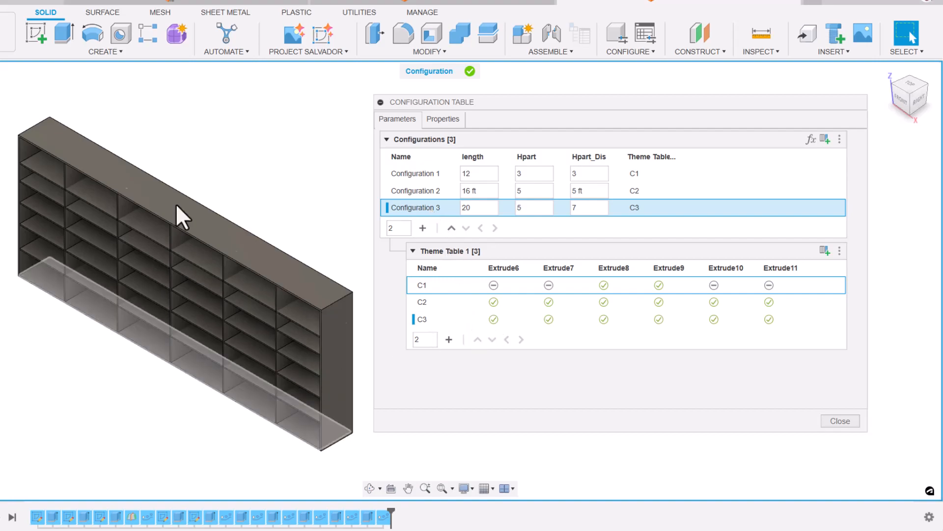
{"action": "middle_click_drag", "start_coordinate": [184, 150], "coordinate": [169, 144]}
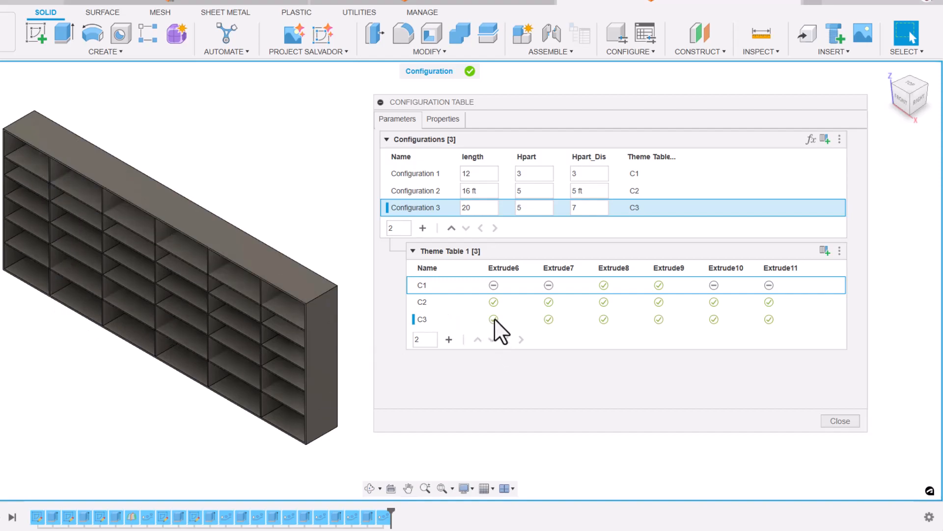
{"action": "left_click", "coordinate": [549, 319]}
{"action": "left_click", "coordinate": [654, 319]}
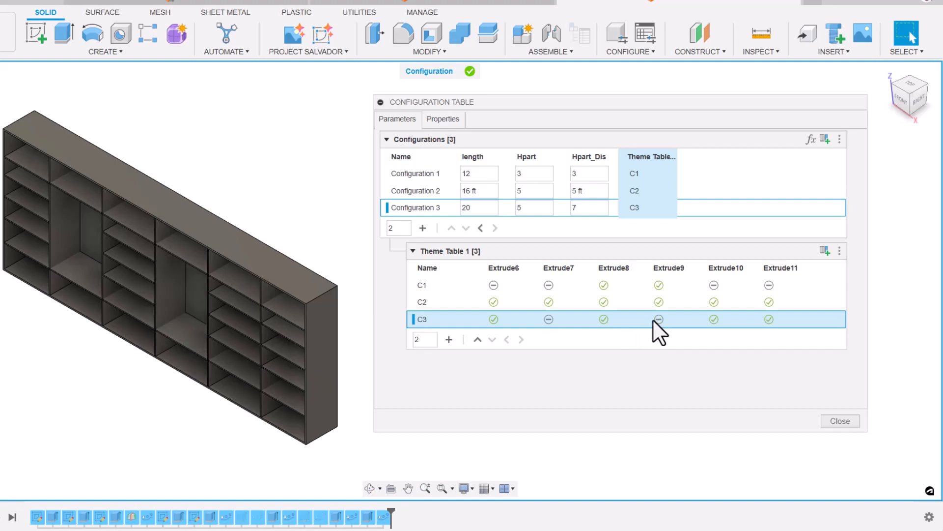
{"action": "left_click", "coordinate": [768, 318]}
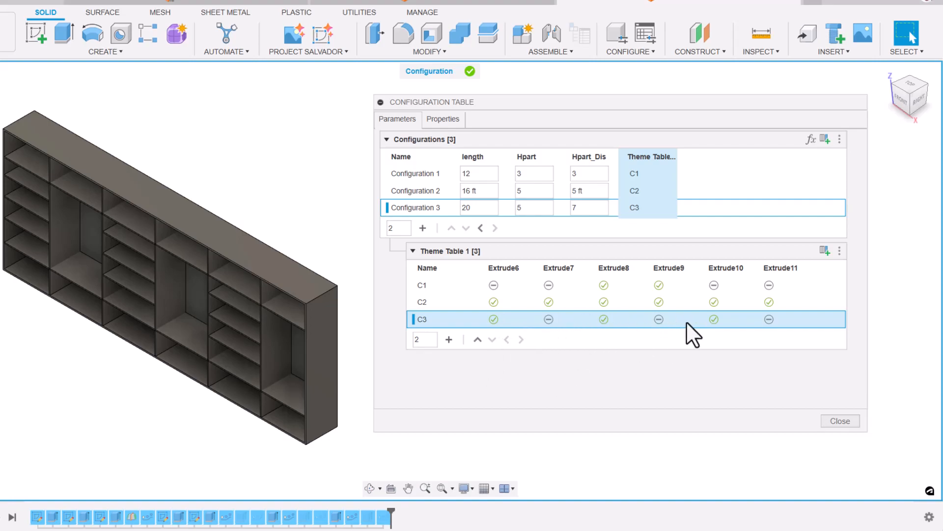
- Make Configuration 2 active, suppress Extrude6, Extrude8 and Extrude10 in theme C2, and close the configuration table
{"action": "left_click", "coordinate": [429, 190]}
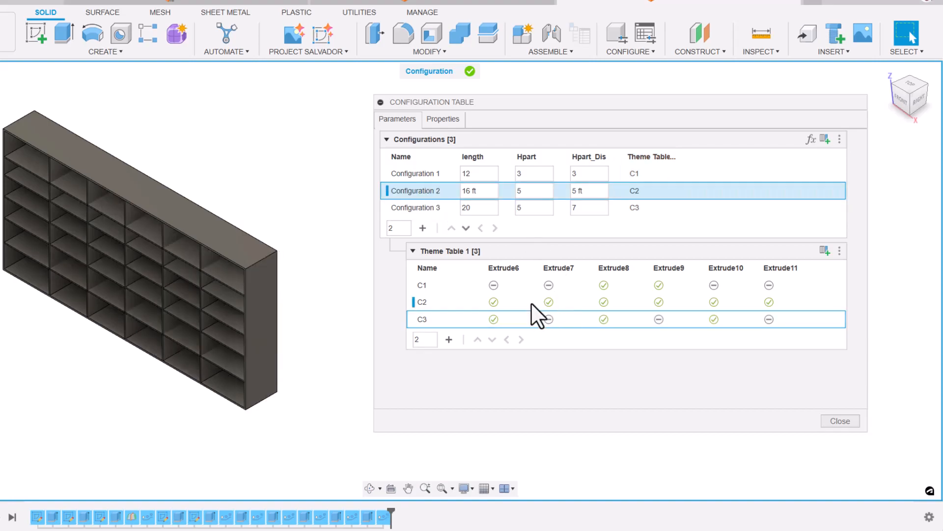
{"action": "left_click", "coordinate": [494, 302]}
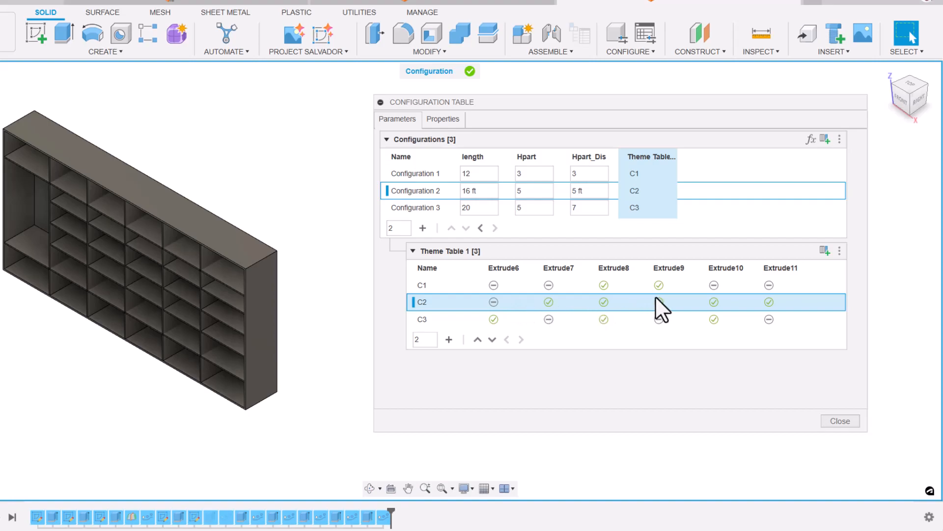
{"action": "left_click", "coordinate": [605, 301]}
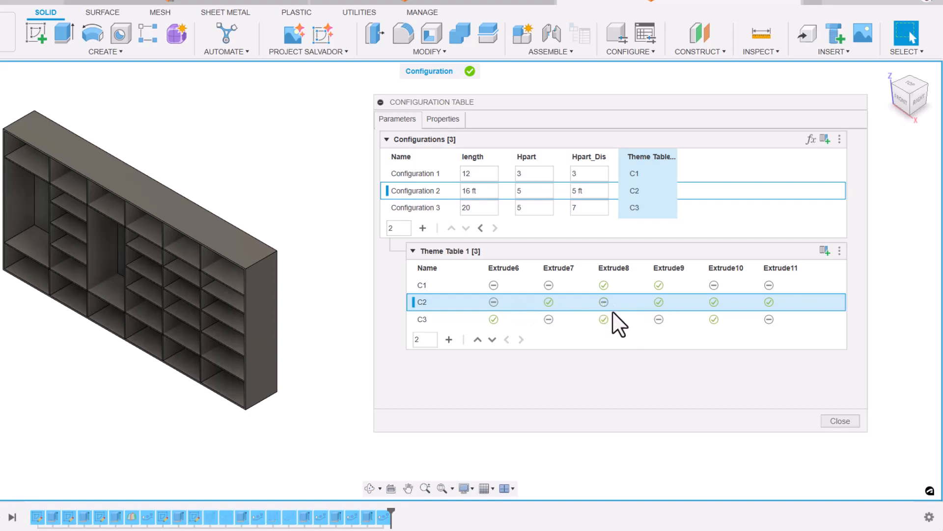
{"action": "left_click", "coordinate": [715, 302]}
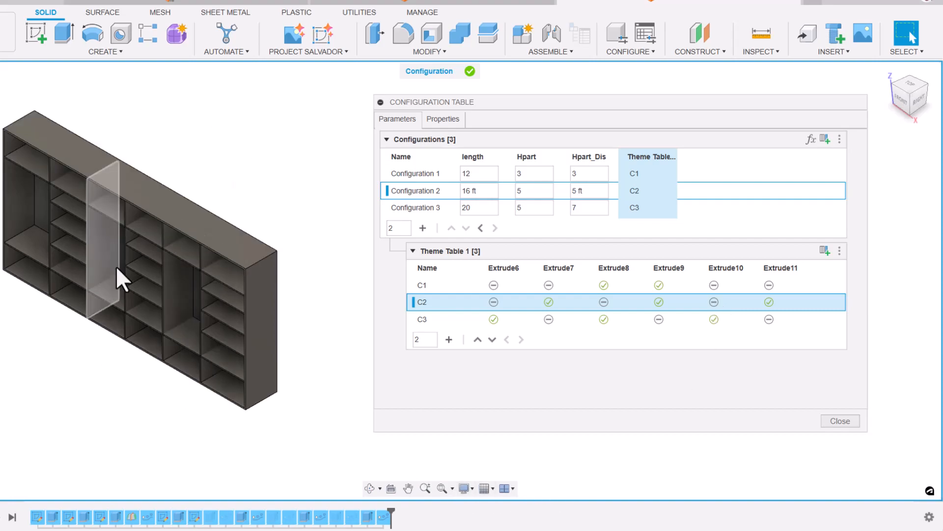
{"action": "left_click", "coordinate": [479, 190]}
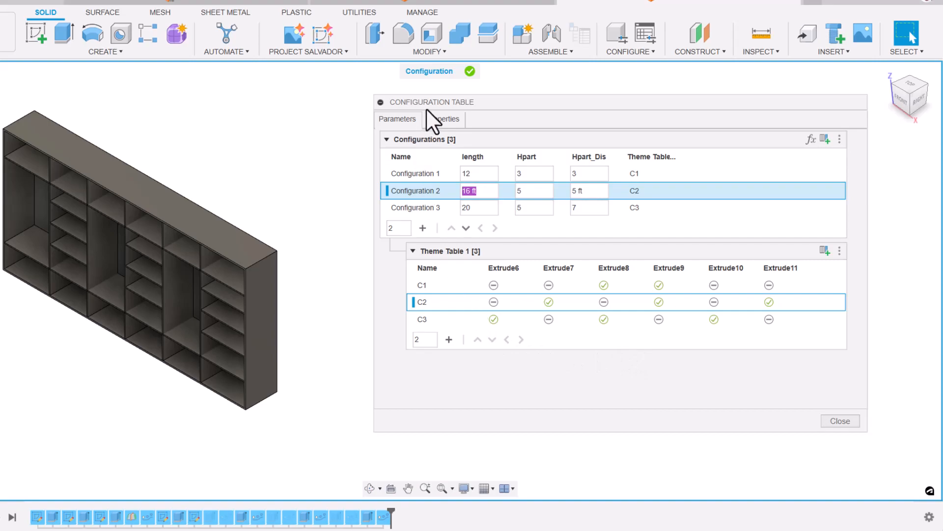
{"action": "left_click", "coordinate": [841, 421]}
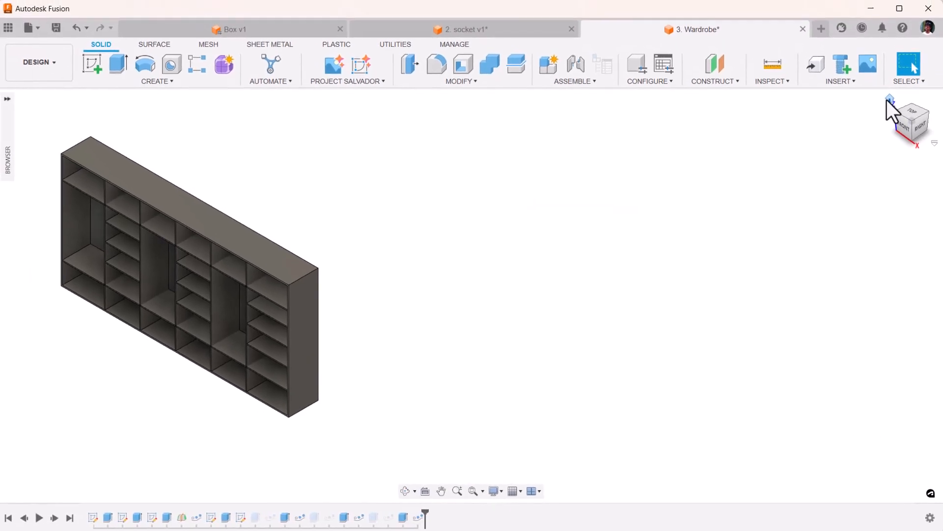
- Switch the wardrobe through Configuration 1, Configuration 2 and Configuration 3 from the browser to check each layout
{"action": "left_click", "coordinate": [889, 98]}
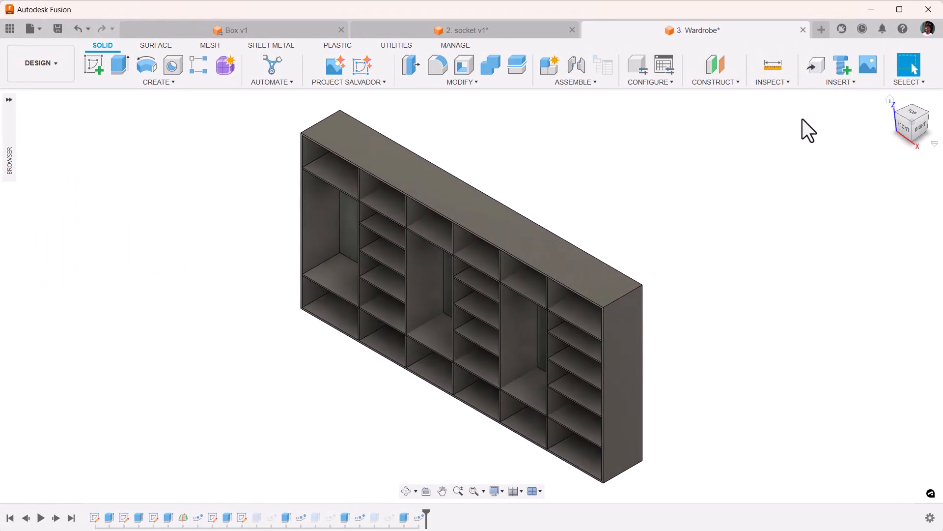
{"action": "left_click", "coordinate": [11, 100]}
{"action": "left_click", "coordinate": [110, 145]}
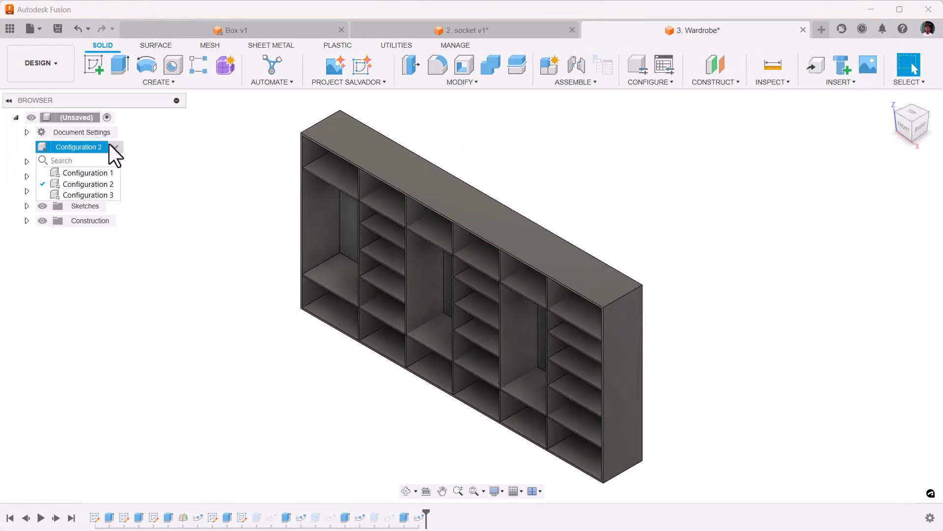
{"action": "left_click", "coordinate": [106, 172]}
{"action": "left_click", "coordinate": [116, 147]}
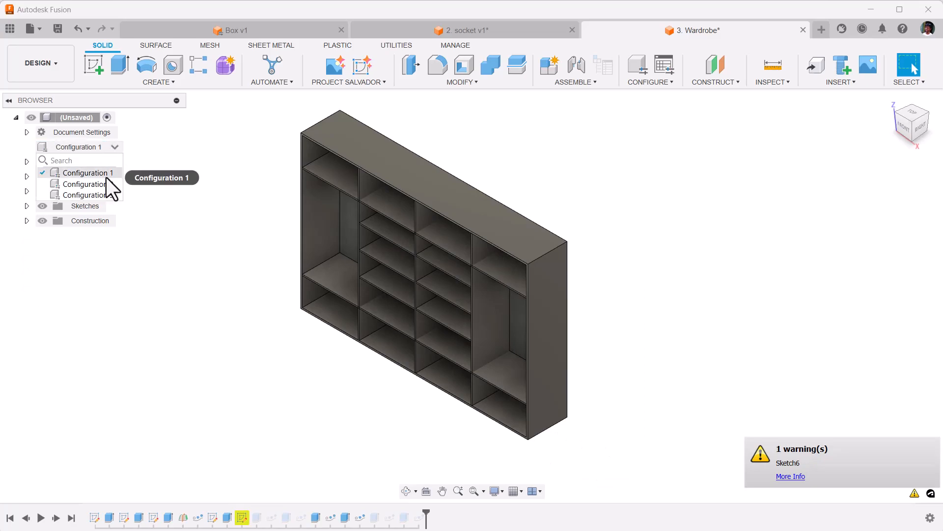
{"action": "left_click", "coordinate": [105, 182]}
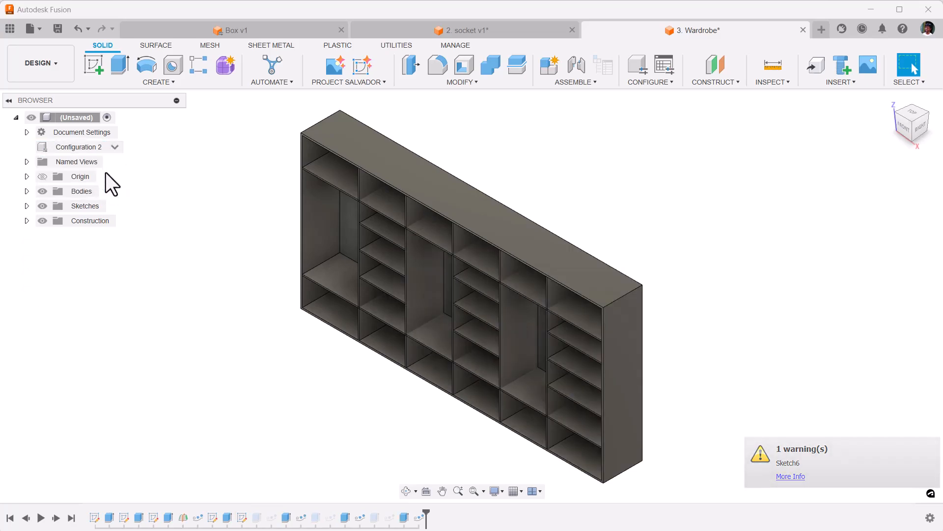
{"action": "left_click", "coordinate": [115, 146]}
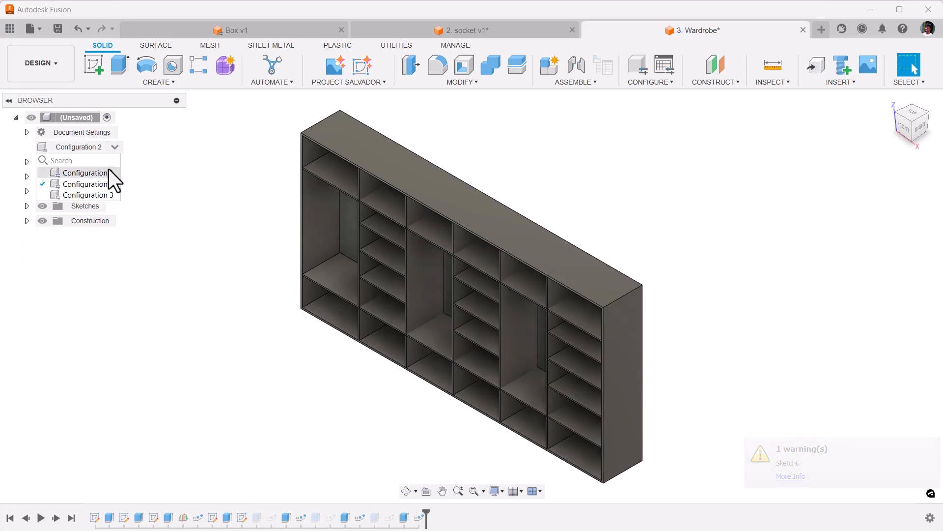
{"action": "left_click", "coordinate": [102, 194]}
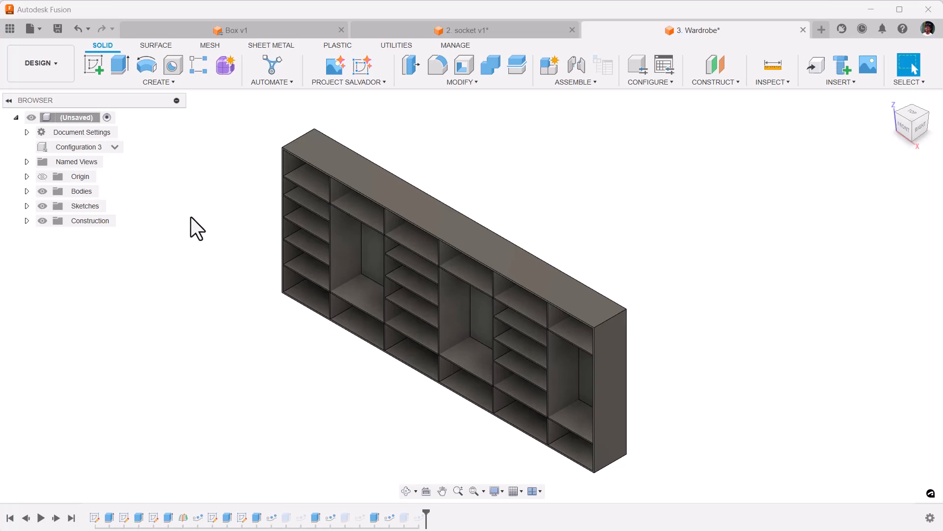
- In the configuration table, set Configuration 3's Hpart_Dis to 6.5 ft
{"action": "left_click", "coordinate": [660, 64]}
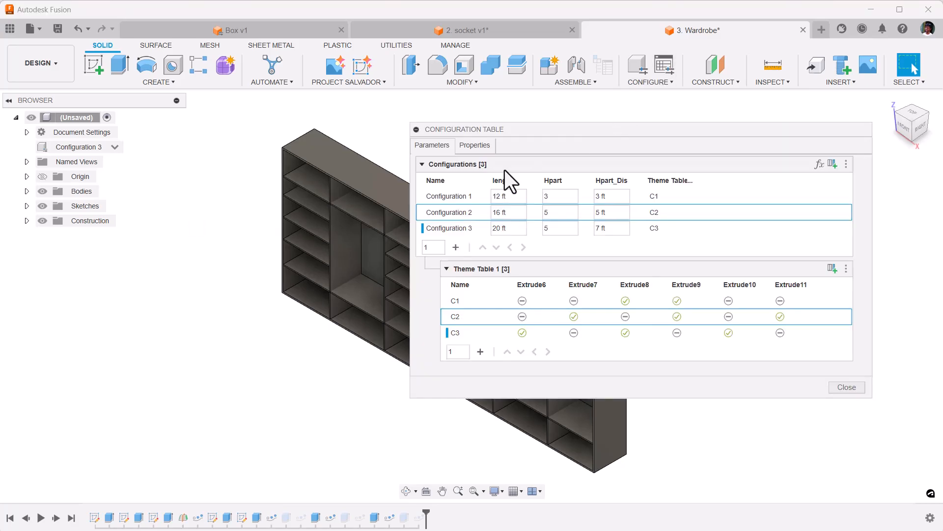
{"action": "middle_click_drag", "start_coordinate": [337, 157], "coordinate": [152, 232]}
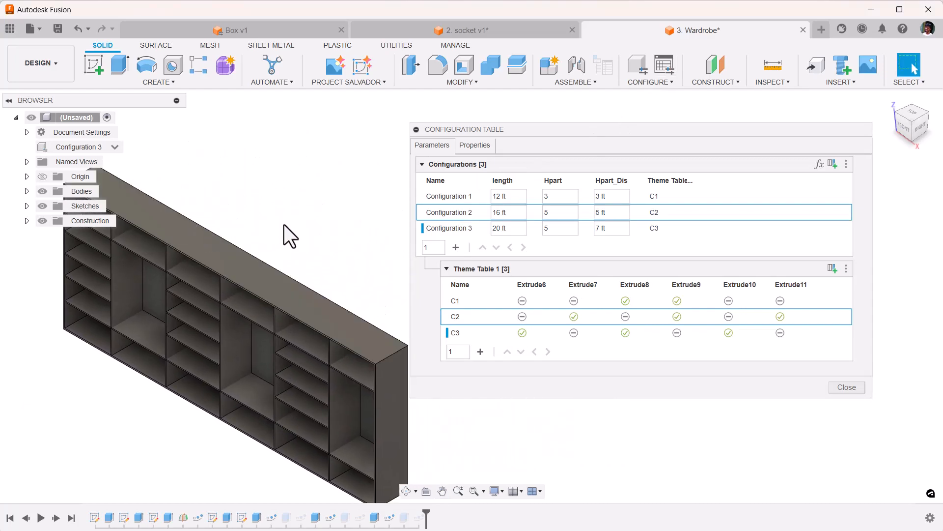
{"action": "scroll", "coordinate": [285, 225], "scroll_direction": "down", "scroll_amount": 2}
{"action": "middle_click_drag", "start_coordinate": [285, 225], "coordinate": [297, 231]}
{"action": "left_click", "coordinate": [622, 227]}
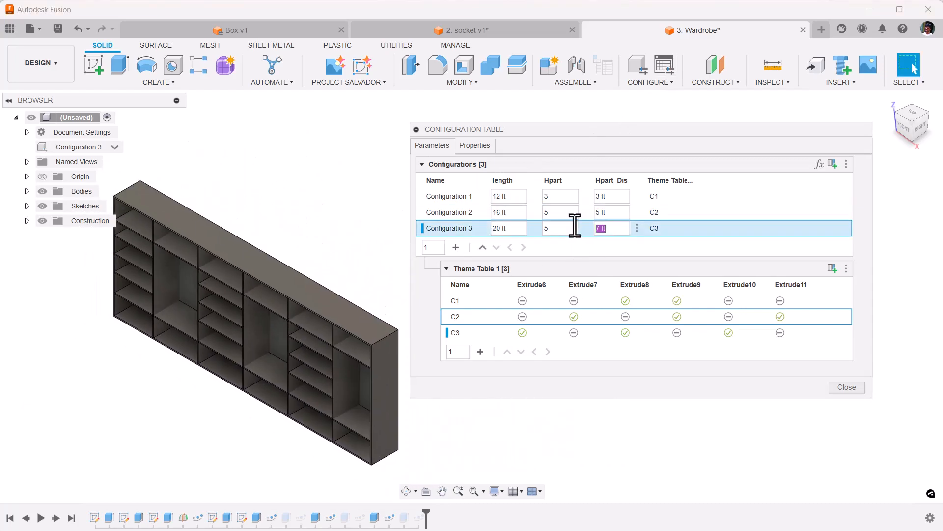
{"action": "type", "text": "6.5"}
{"action": "left_click", "coordinate": [565, 228]}
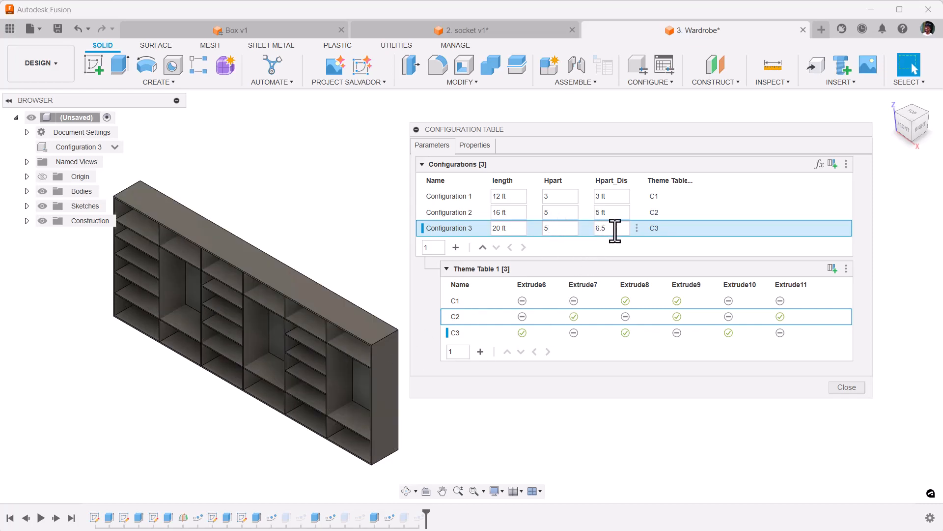
- Set Configuration 3's length to 18 ft, check the updated wardrobe, and close the configuration table
{"action": "left_click", "coordinate": [511, 228]}
{"action": "type", "text": "18"}
{"action": "left_click", "coordinate": [553, 228]}
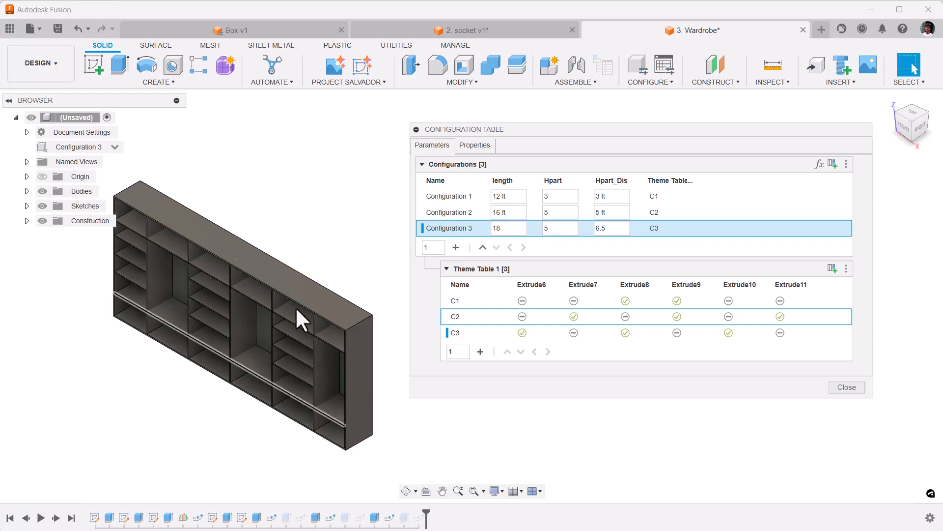
{"action": "middle_click_drag", "start_coordinate": [335, 190], "coordinate": [340, 221]}
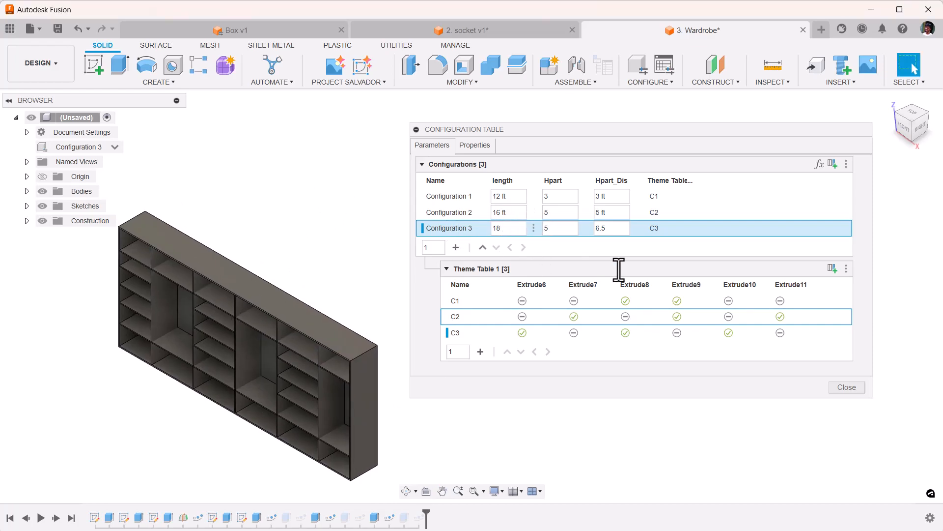
{"action": "left_click", "coordinate": [833, 384]}
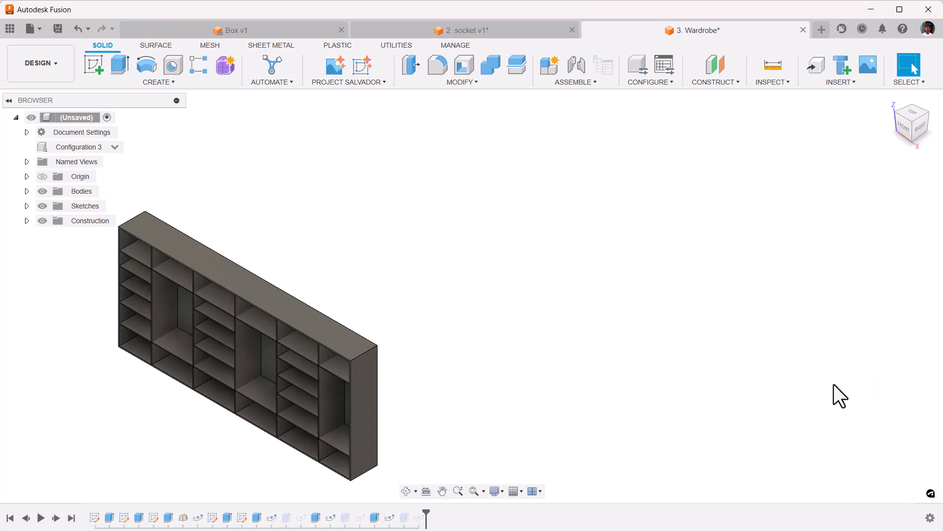
- Review the wardrobe's user parameters and their expressions, including length and hpart, in the Parameters dialog
{"action": "left_click", "coordinate": [489, 84]}
{"action": "left_click", "coordinate": [473, 370]}
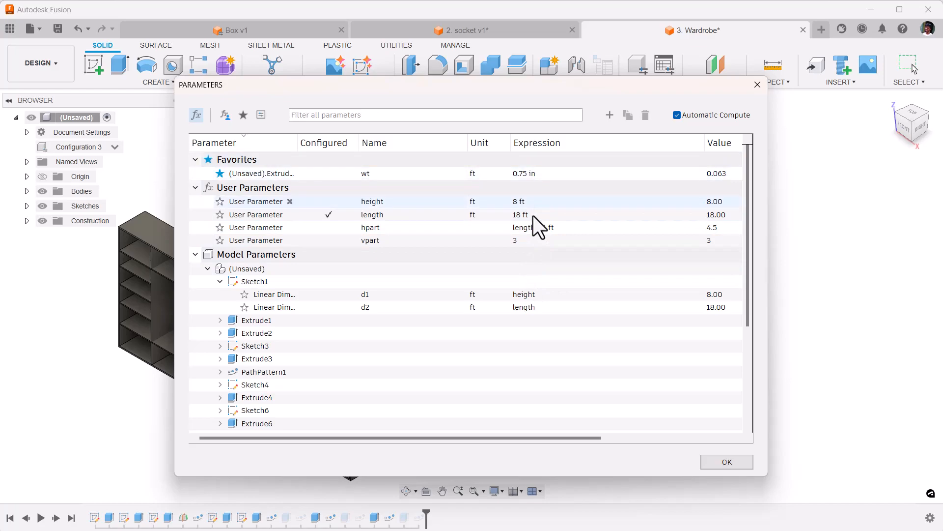
{"action": "left_click_drag", "start_coordinate": [579, 87], "coordinate": [706, 79]}
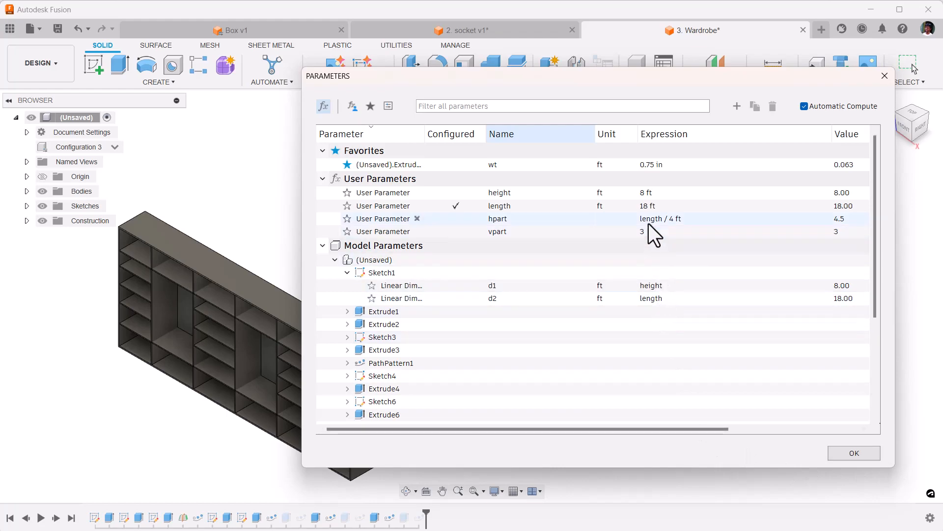
{"action": "left_click", "coordinate": [862, 455]}
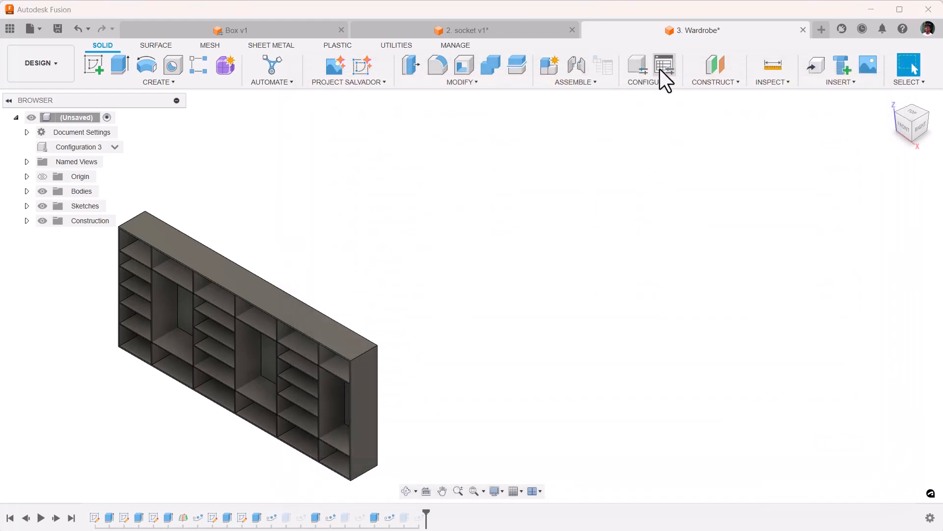
- Show the configuration table's component properties and go through the part number entries of Configurations 1 to 3
{"action": "left_click", "coordinate": [660, 69]}
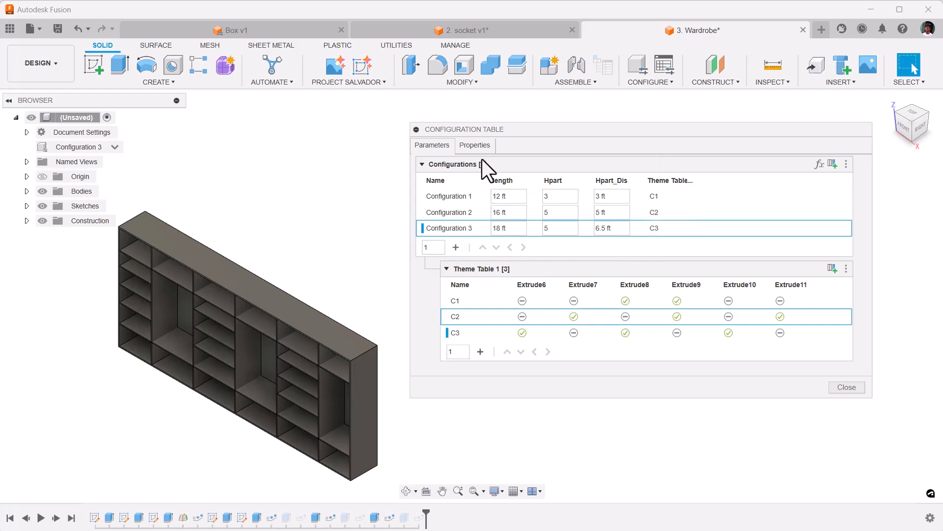
{"action": "left_click", "coordinate": [476, 148]}
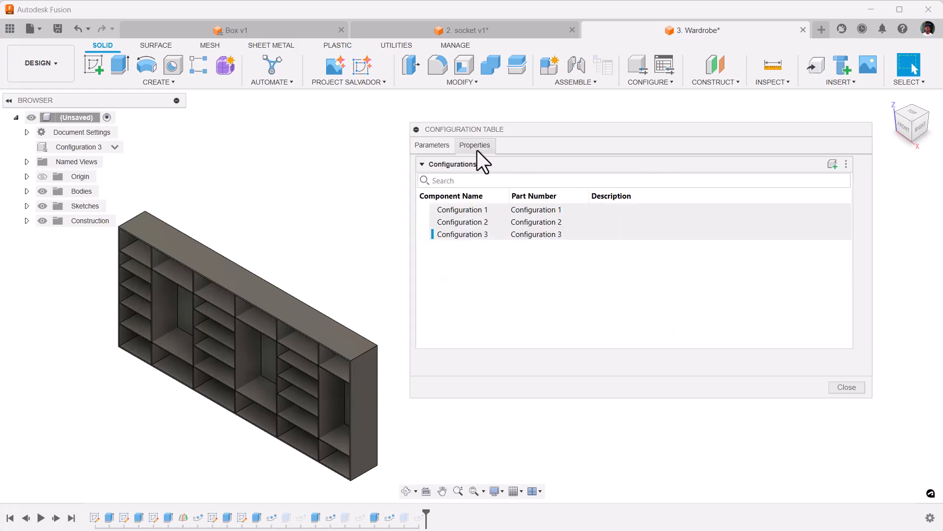
{"action": "double_click", "coordinate": [521, 210]}
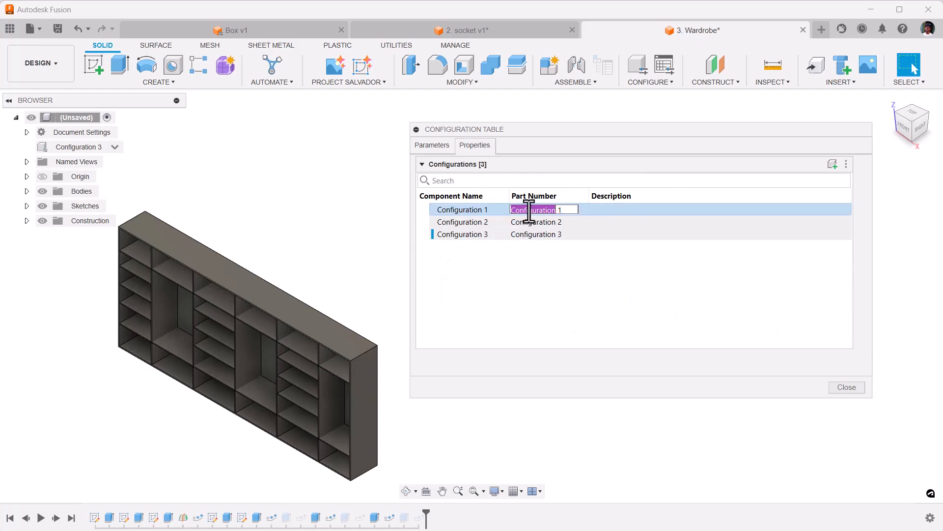
{"action": "key", "text": "Return"}
{"action": "key", "text": "Return"}
{"action": "key", "text": "Return"}
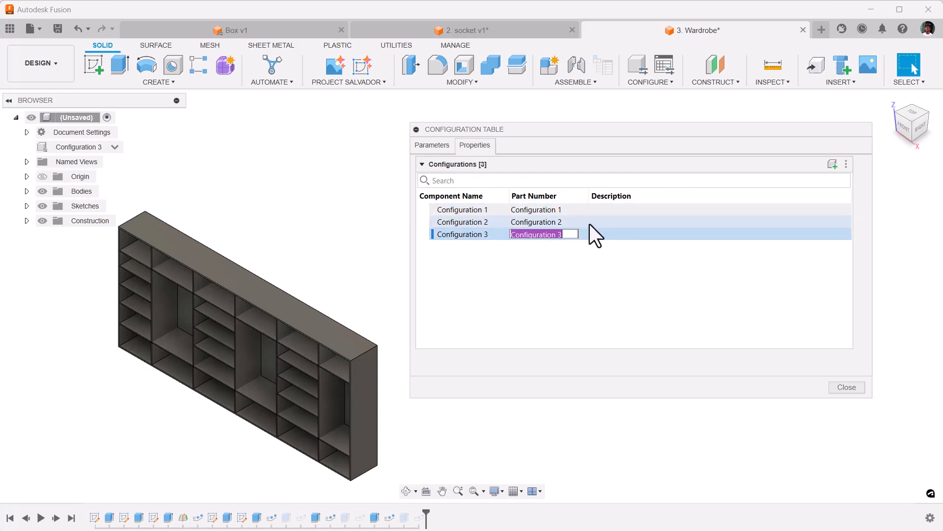